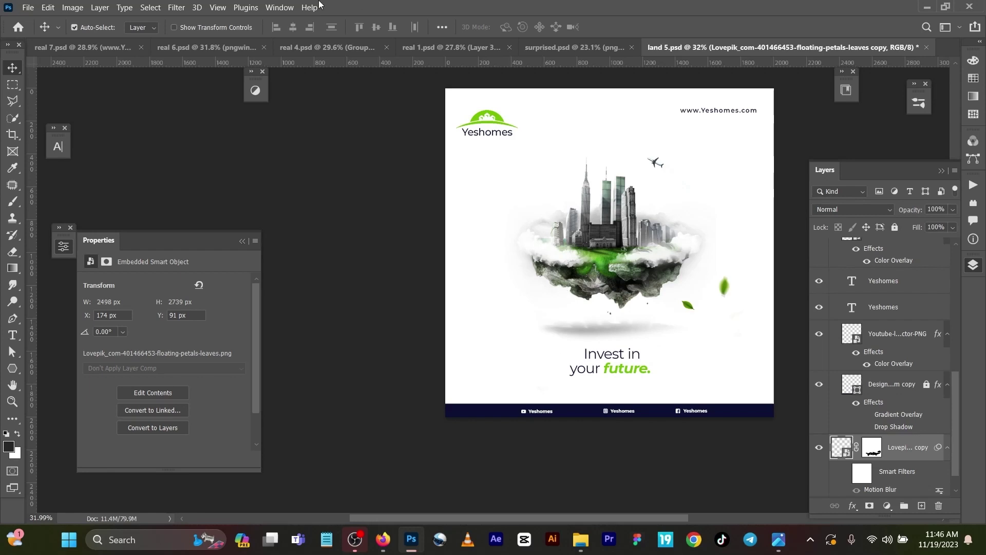
Review the finished real estate flyer designs in the open documents, ending on real 4.psd.
click(62, 50)
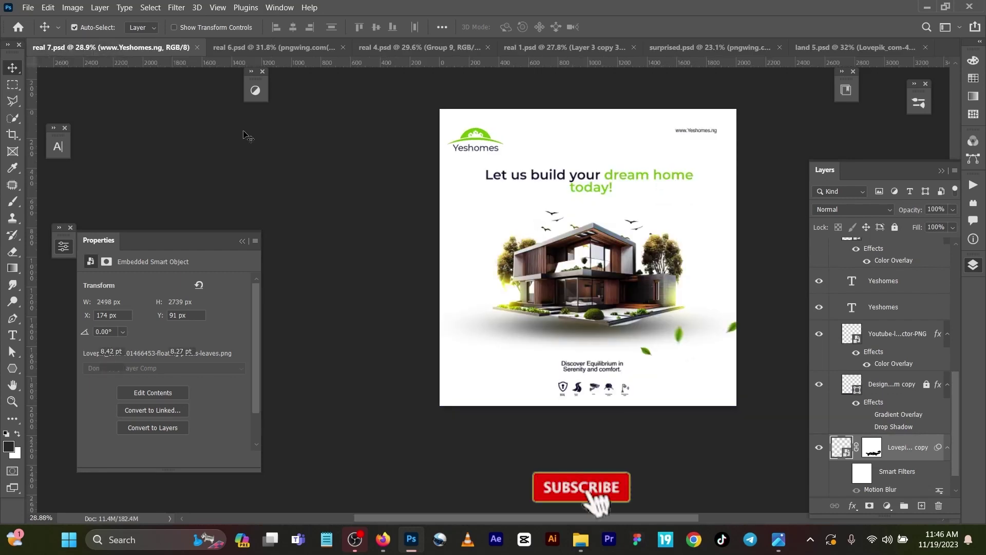
click(263, 47)
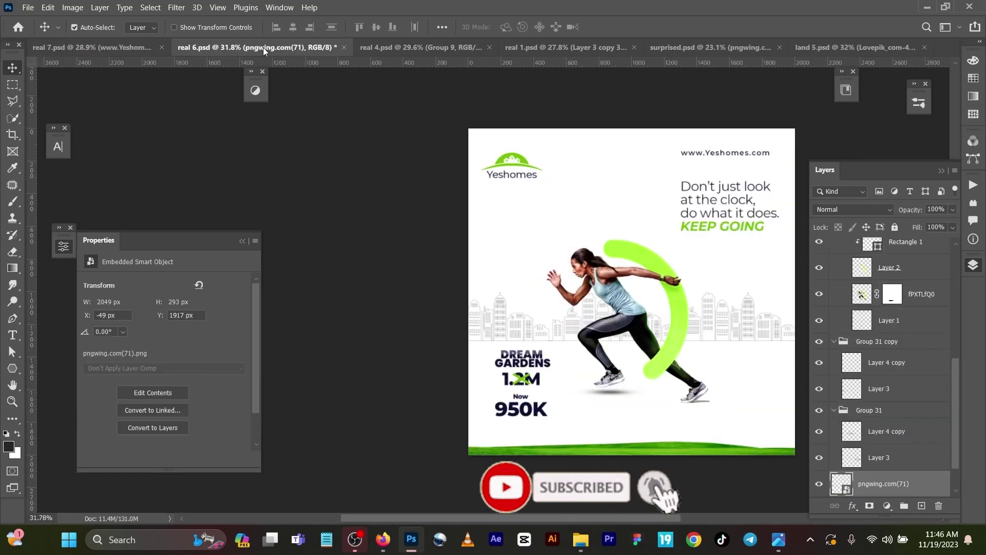
click(402, 47)
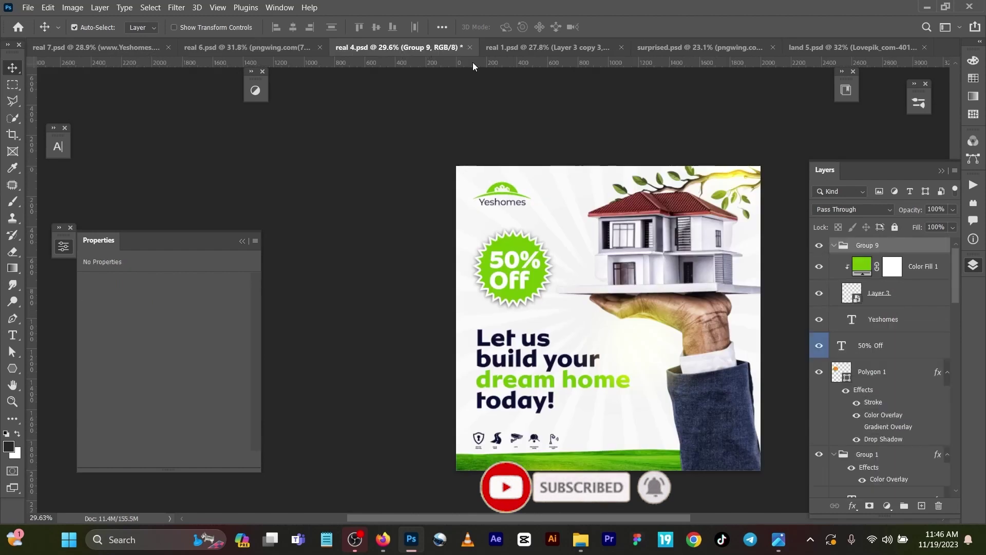
click(565, 51)
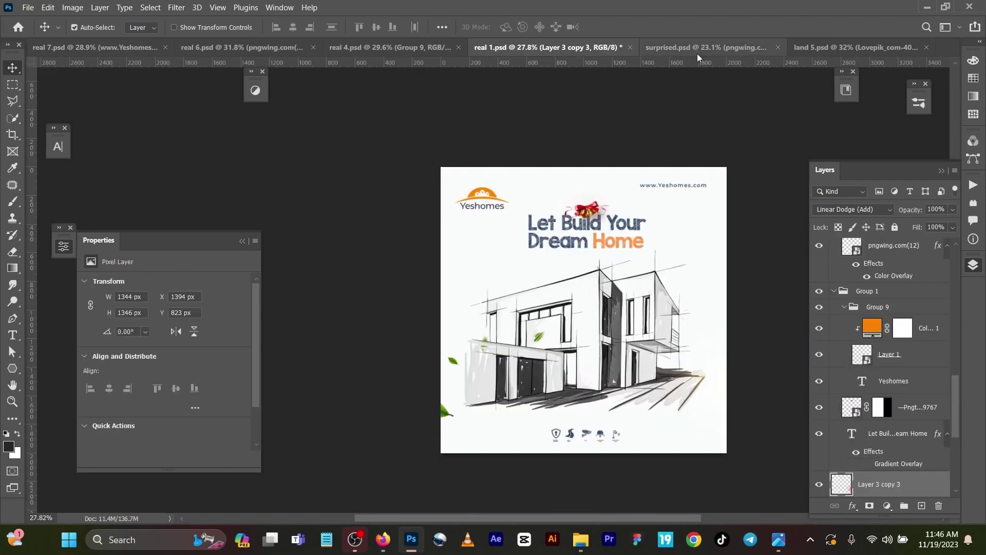
click(711, 44)
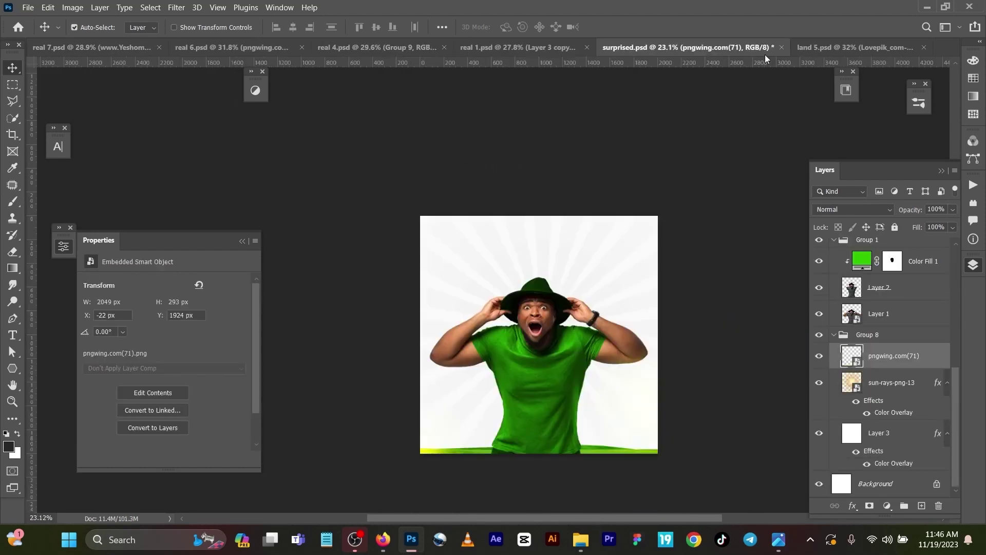
click(858, 49)
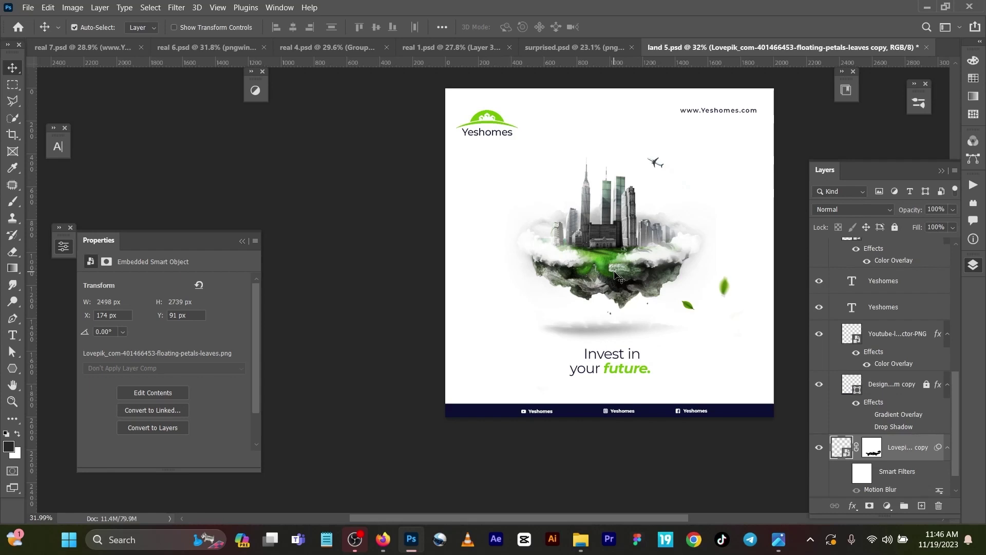
click(558, 51)
click(496, 51)
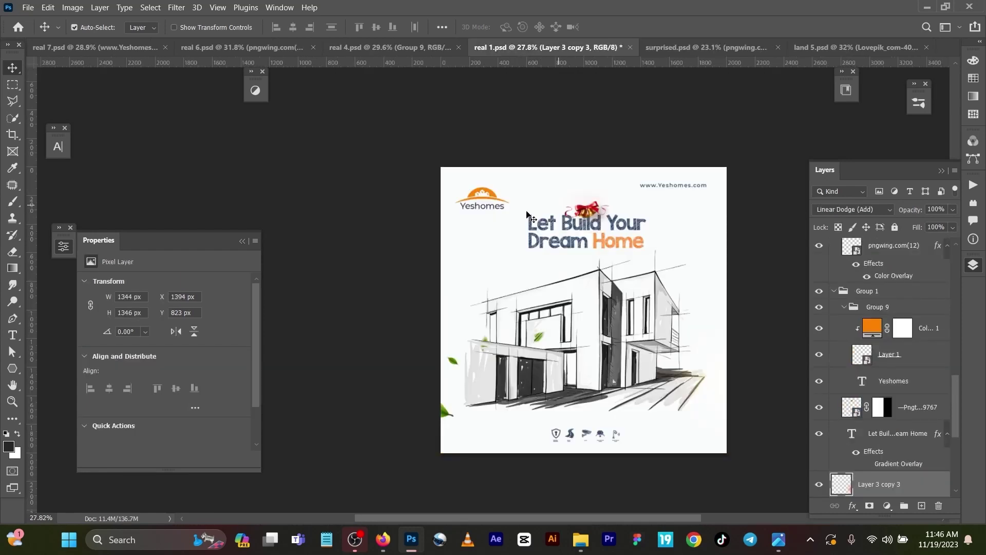
click(377, 49)
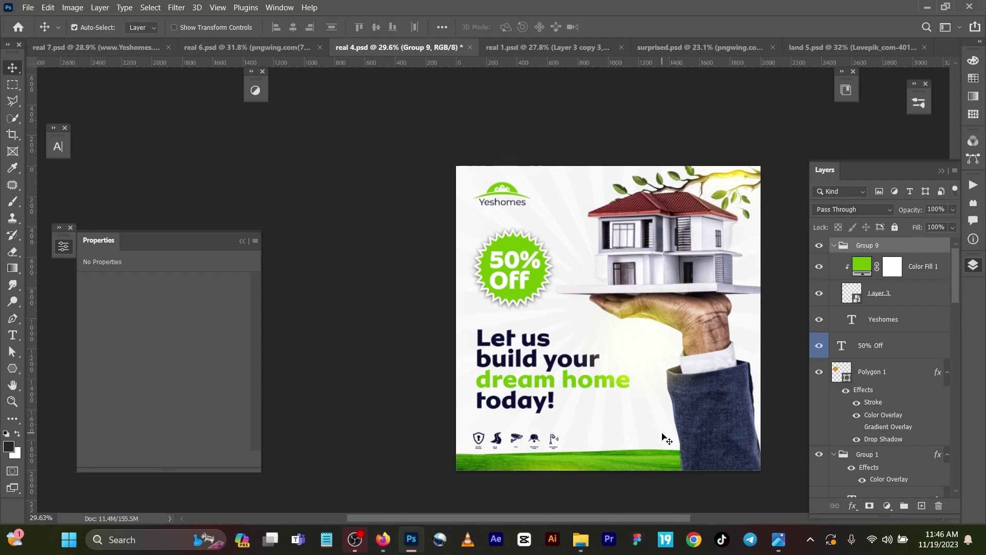
Switch to Firefox to examine the "Buy your dream home" reference flyer and related pins on Pinterest, and return to real 4.psd in Photoshop.
click(380, 544)
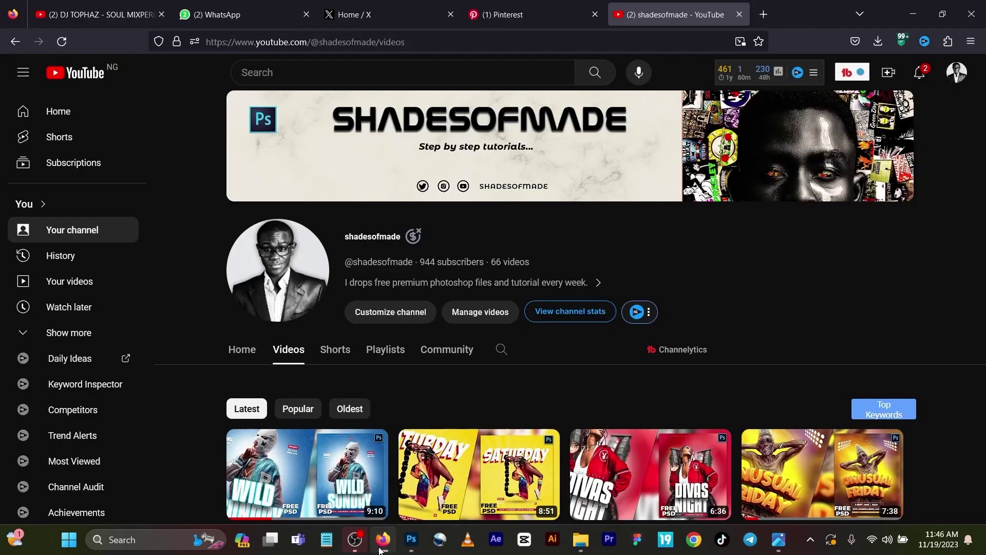
click(497, 16)
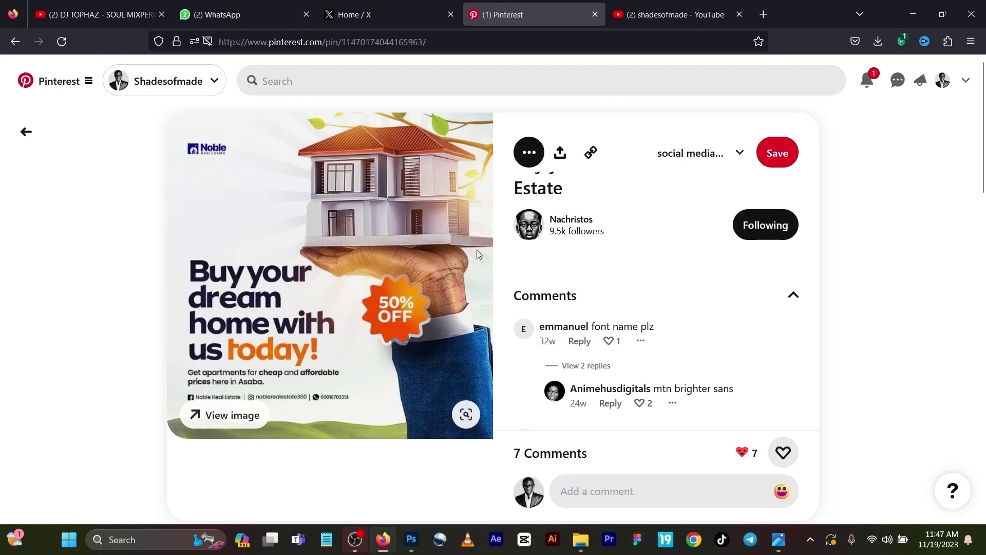
scroll(478, 285, down, 10)
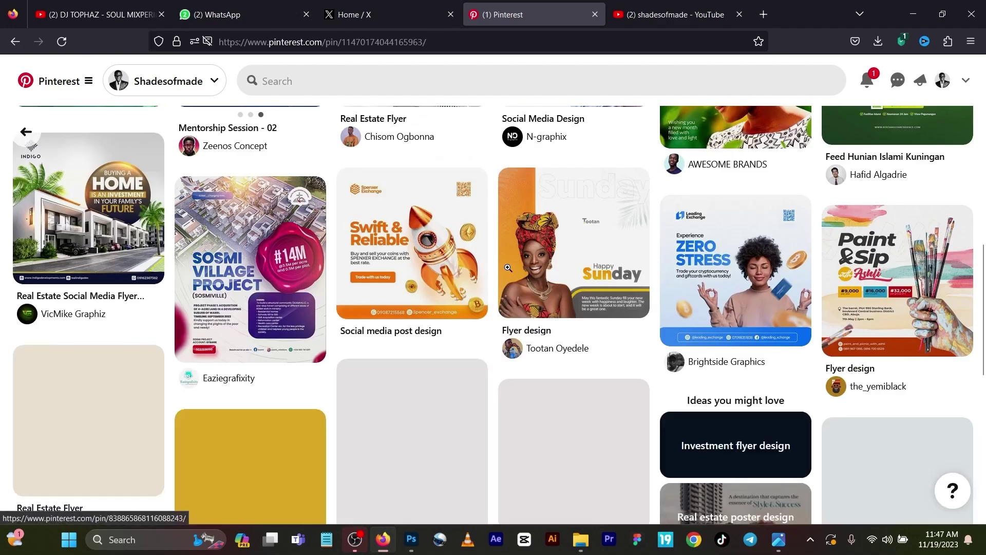
scroll(508, 268, up, 4)
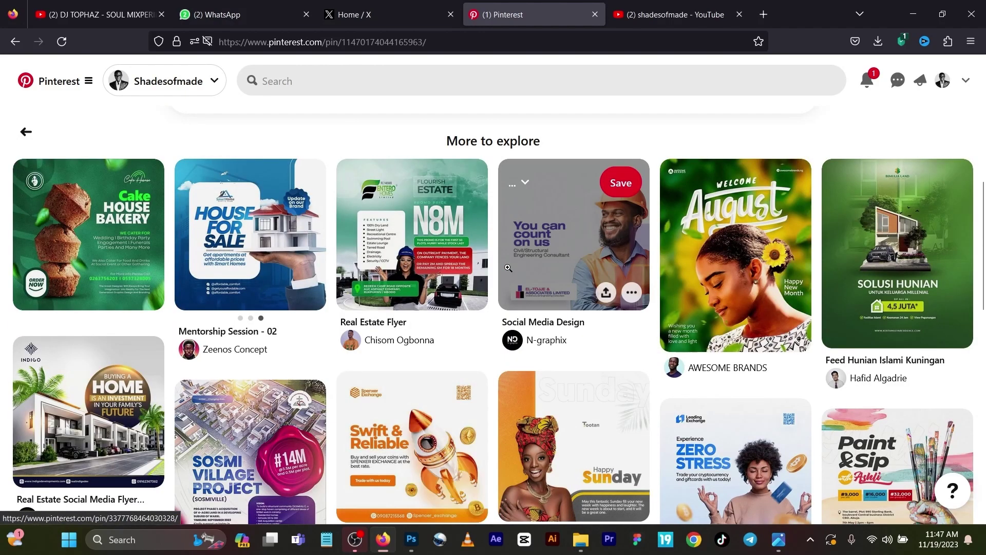
scroll(605, 204, up, 8)
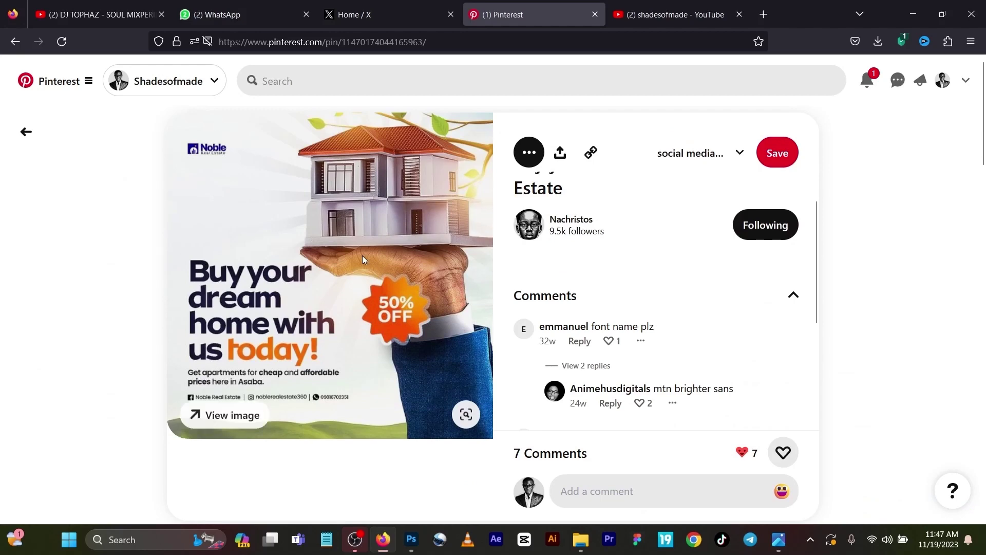
click(409, 542)
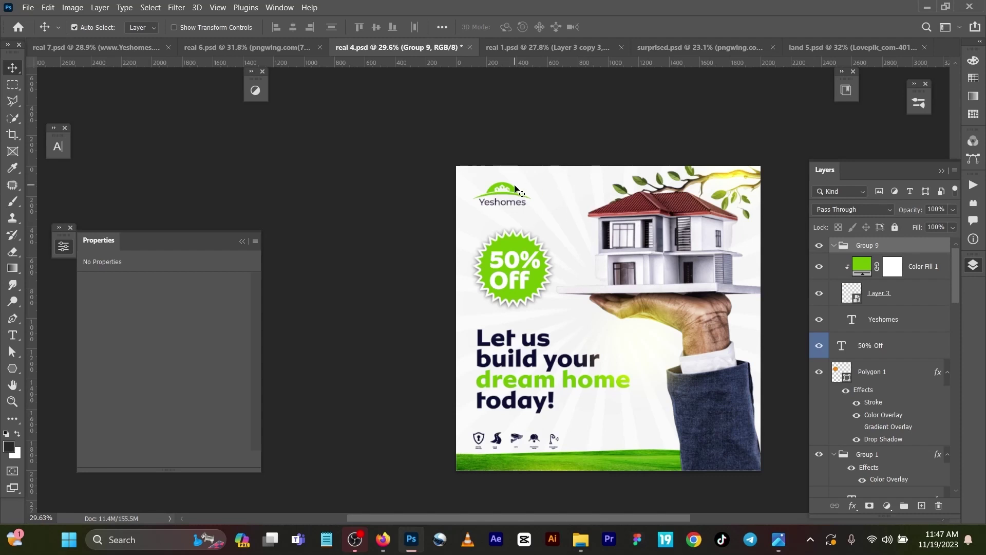
scroll(554, 199, down, 1)
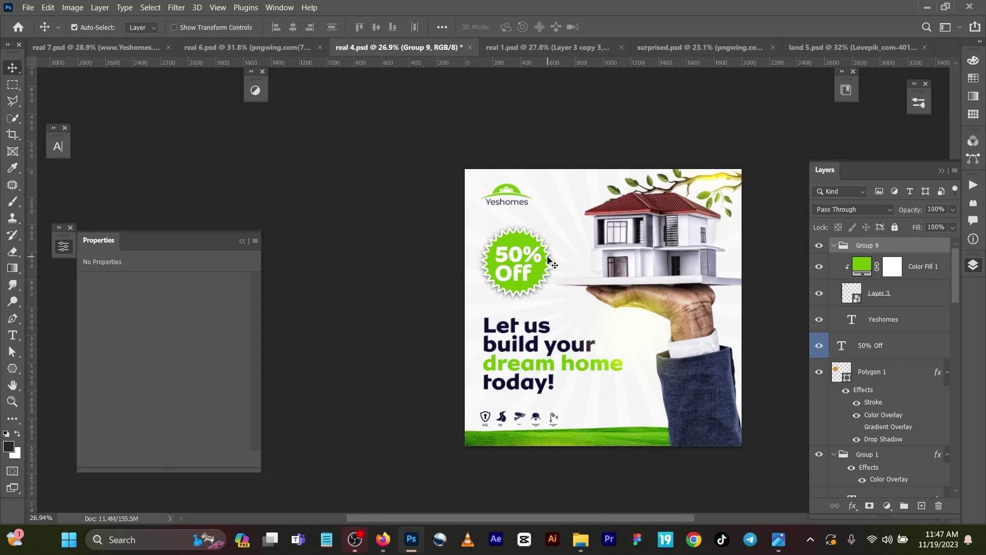
Create a new 2000 x 2000 px document at 300 ppi with a white background.
key(ctrl)
key(ctrl+n)
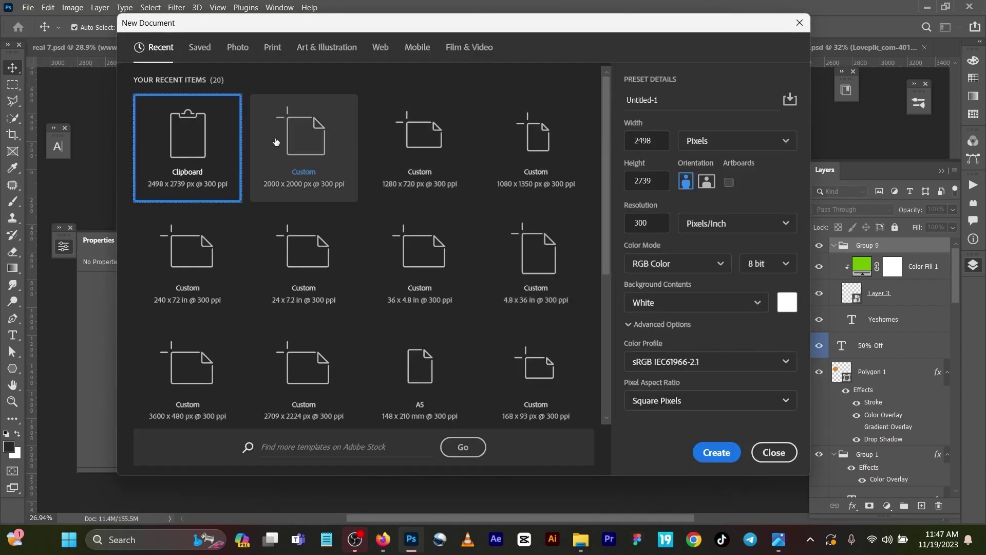
click(309, 160)
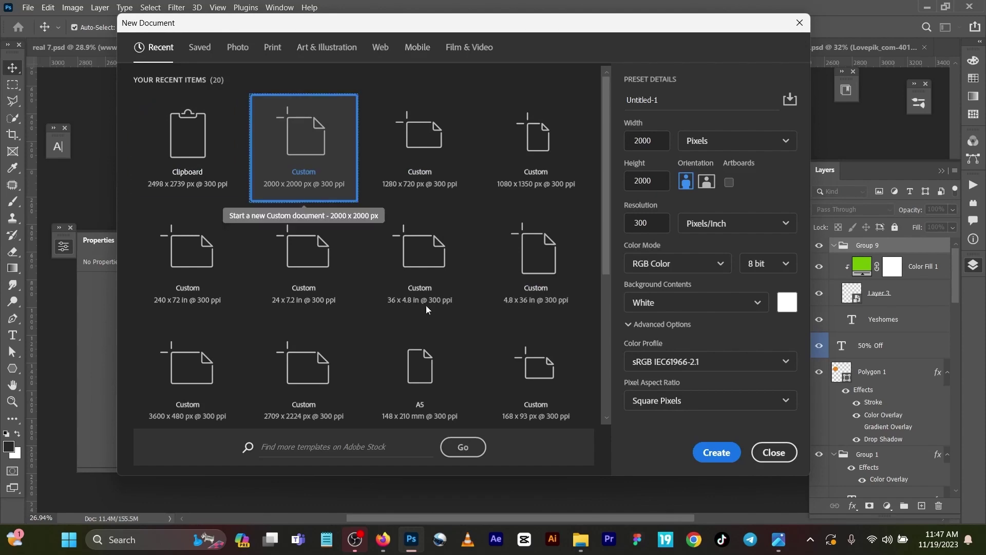
click(724, 454)
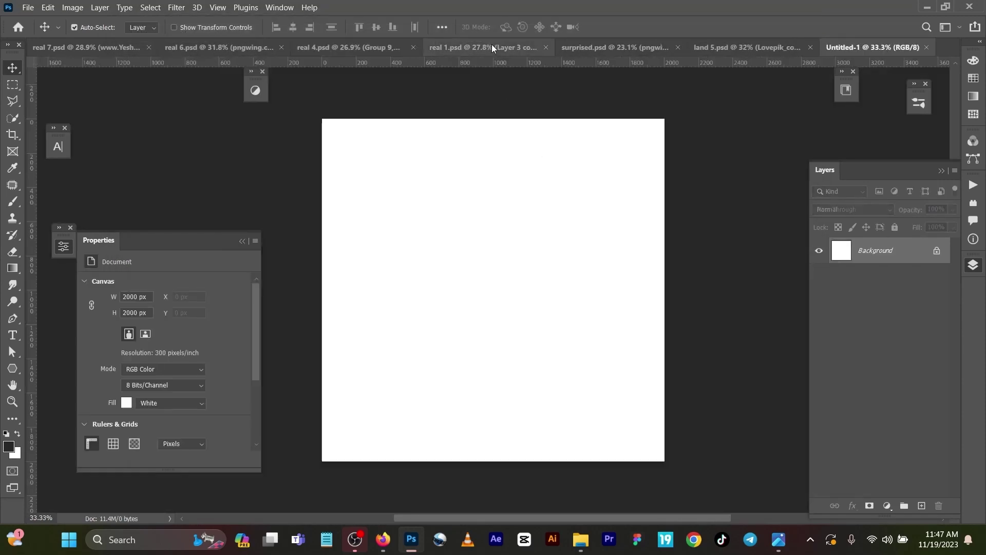
Inspect the Color Overlay colour of Layer 2, the backdrop layer in real 4.psd, leaving its settings as they are.
click(492, 44)
click(308, 46)
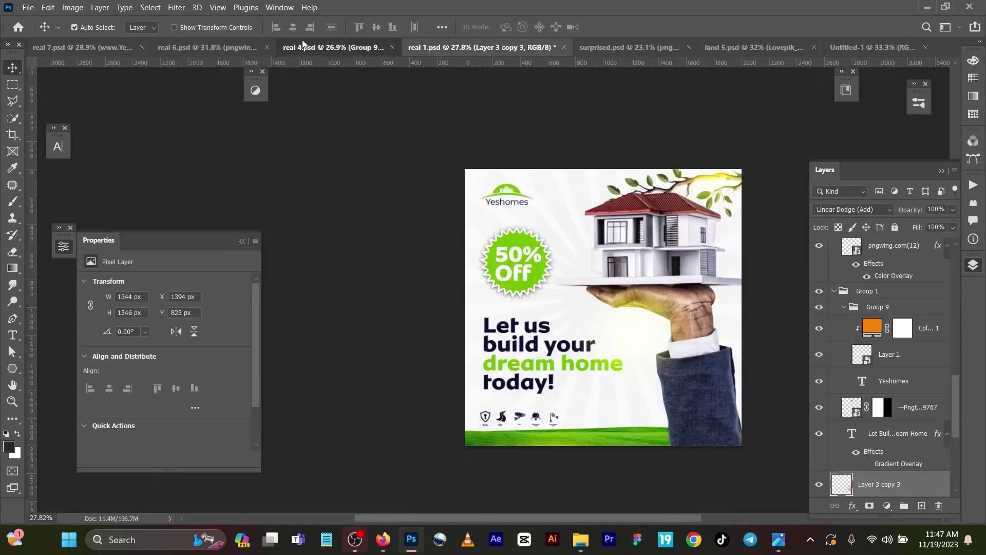
scroll(916, 420, down, 10)
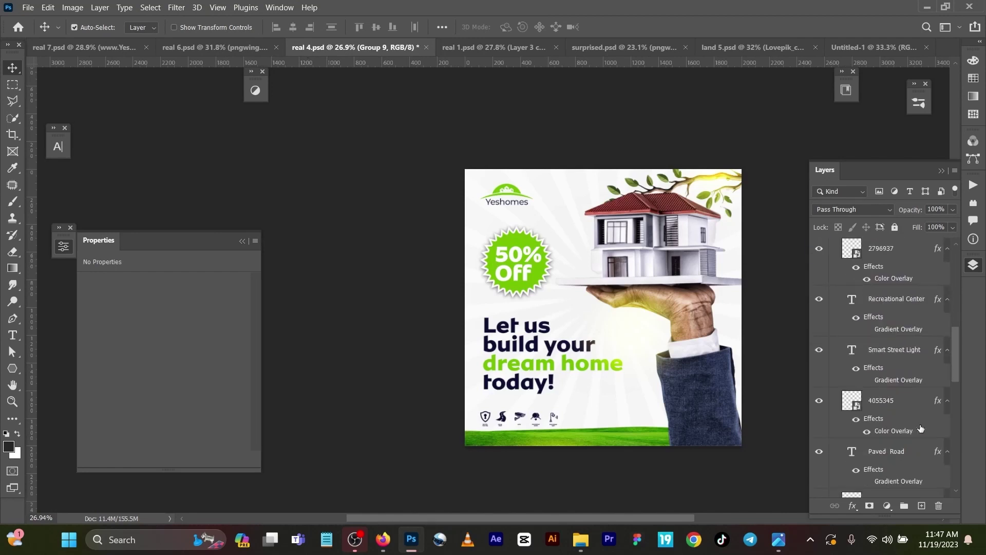
scroll(923, 433, down, 8)
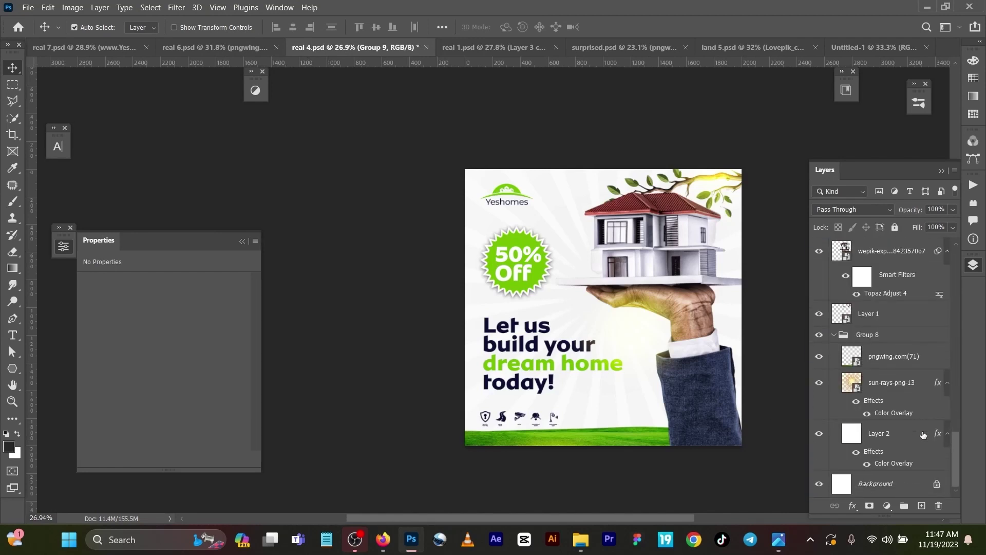
click(889, 463)
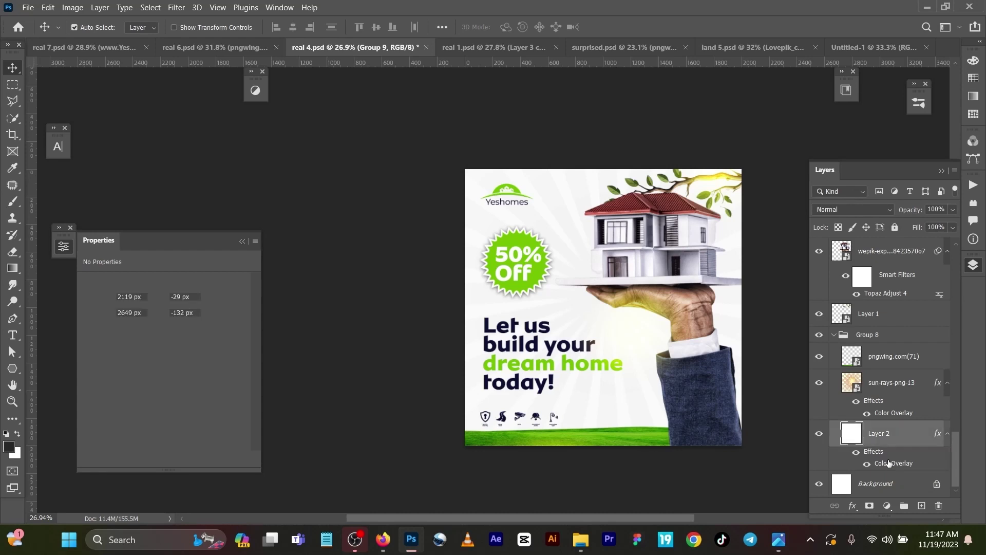
double_click(889, 463)
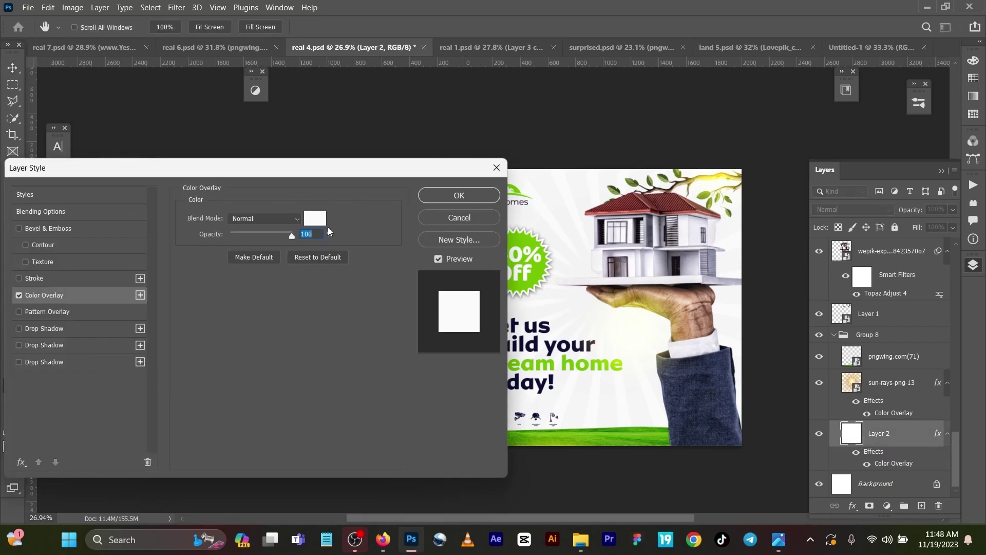
click(315, 218)
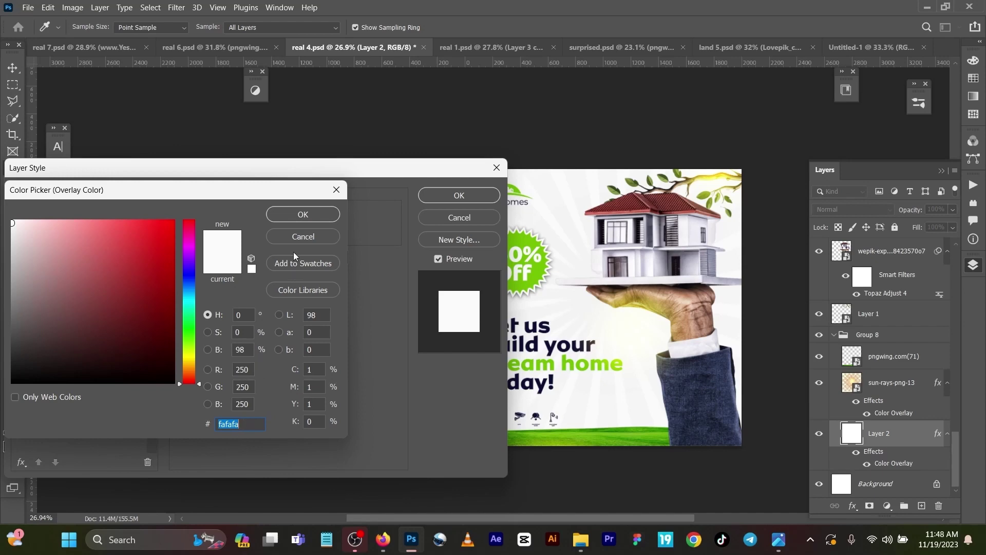
click(303, 214)
click(435, 199)
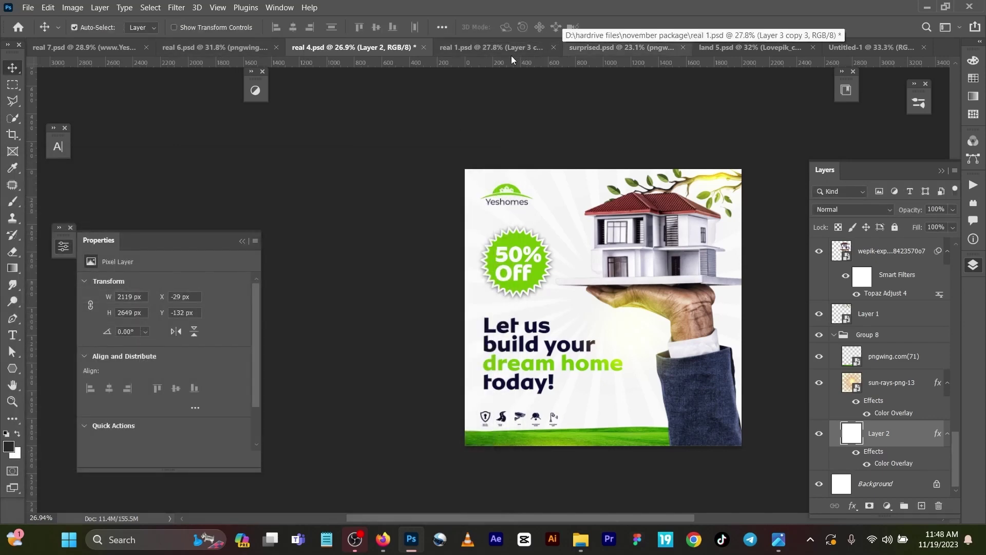
Convert the new document's background to a regular layer and apply a Color Overlay of #fafafa to it.
click(905, 46)
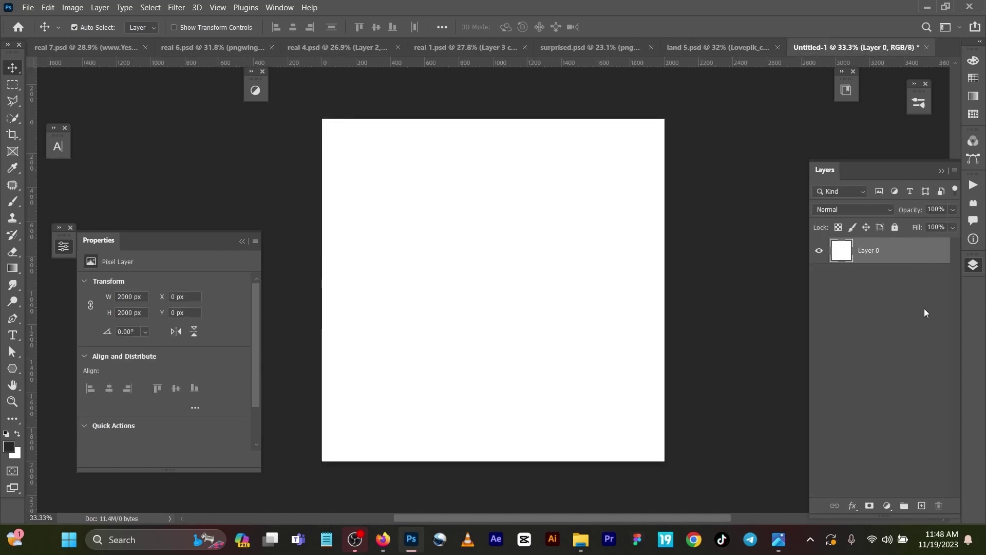
click(853, 506)
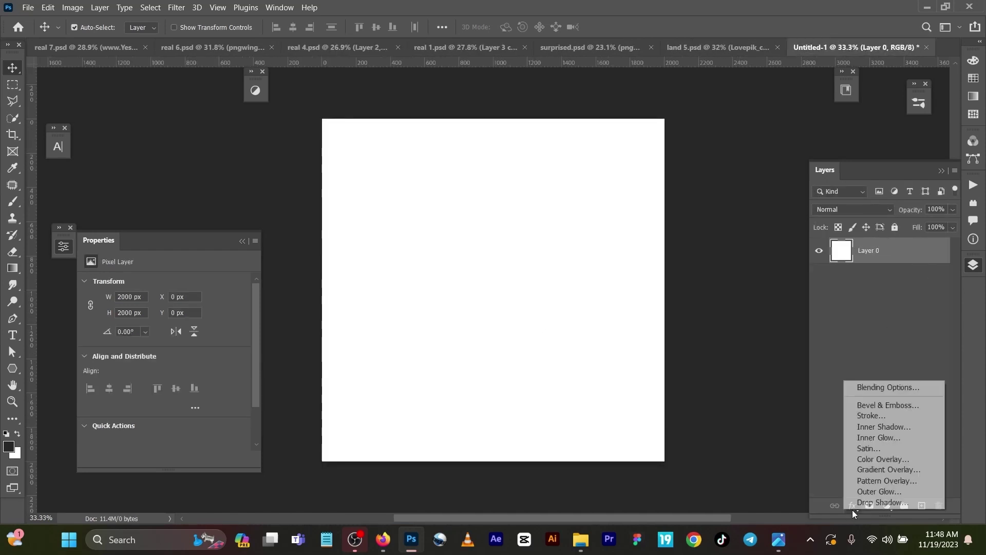
click(862, 462)
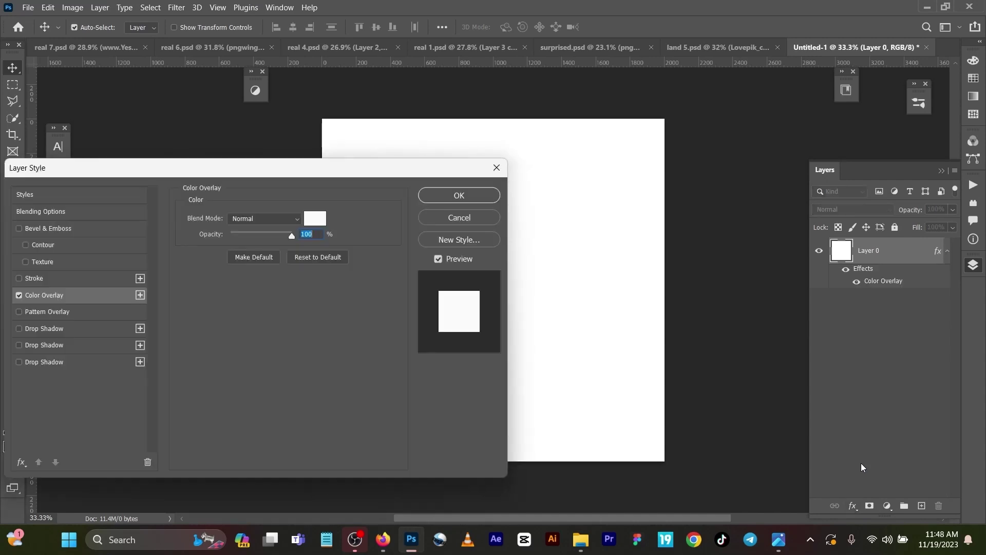
click(319, 221)
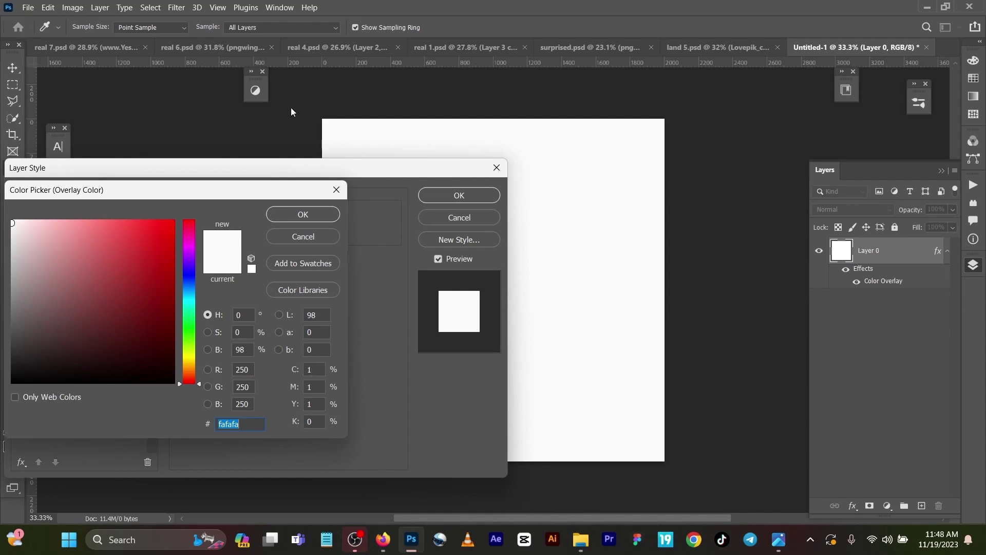
click(314, 215)
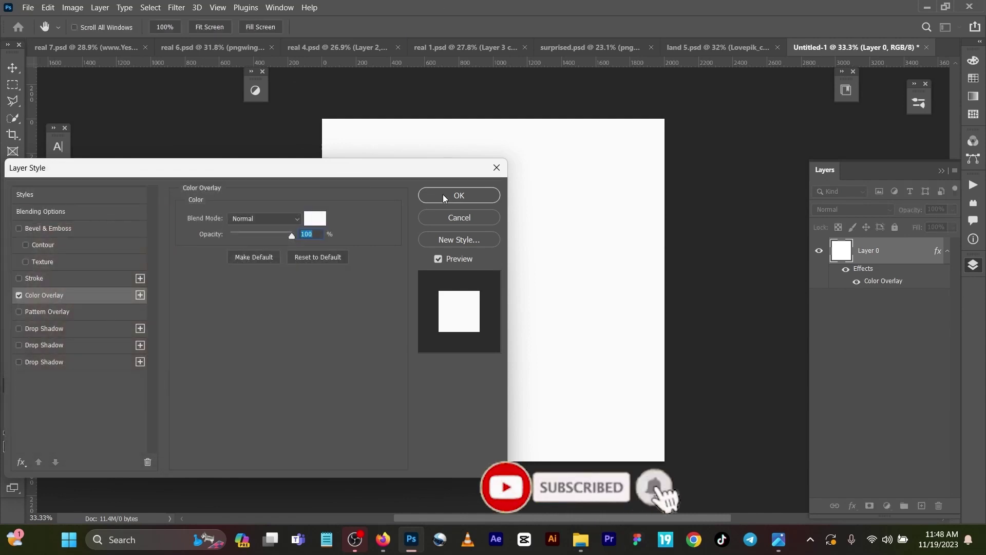
click(443, 194)
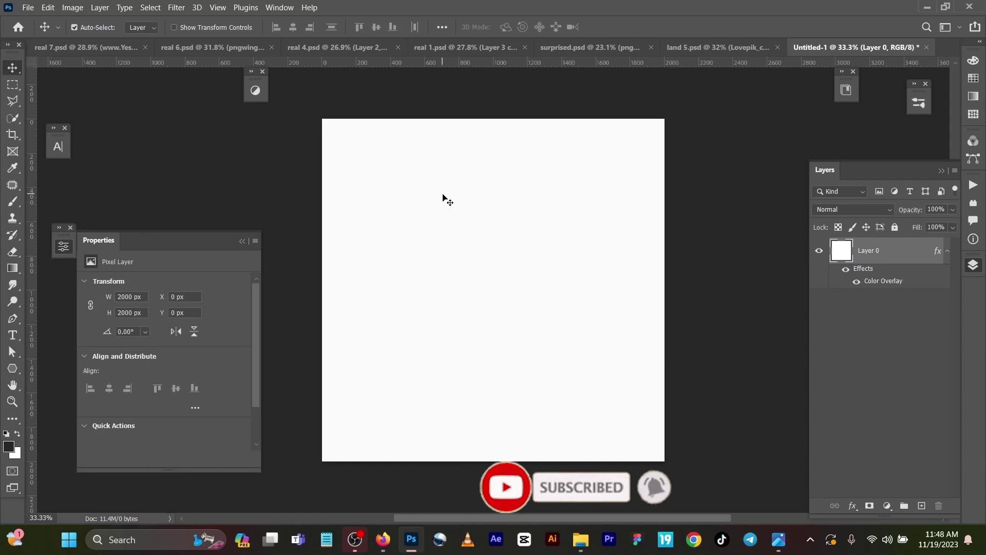
Copy the sun-rays-png-13 layer from real 4.psd into the new document, above the background layer.
click(324, 52)
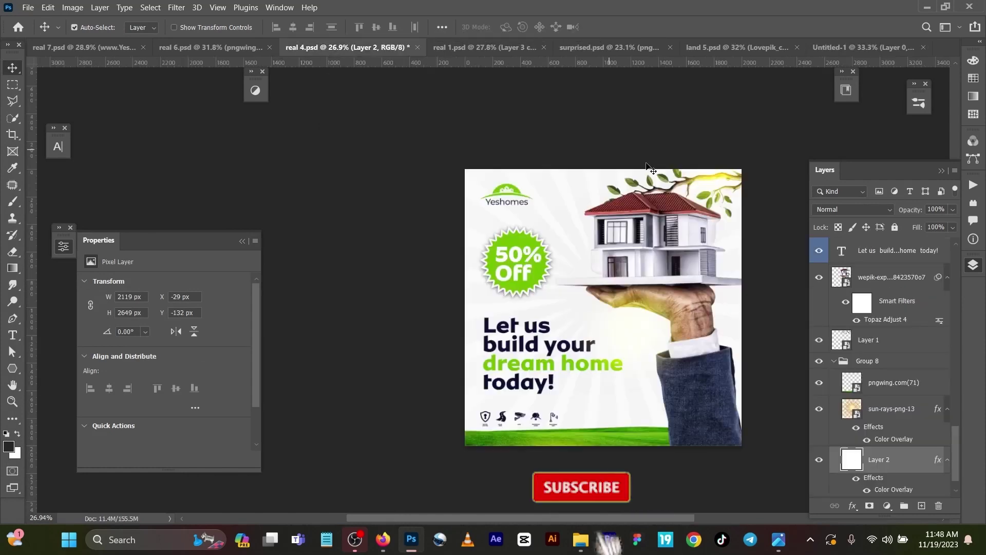
click(910, 413)
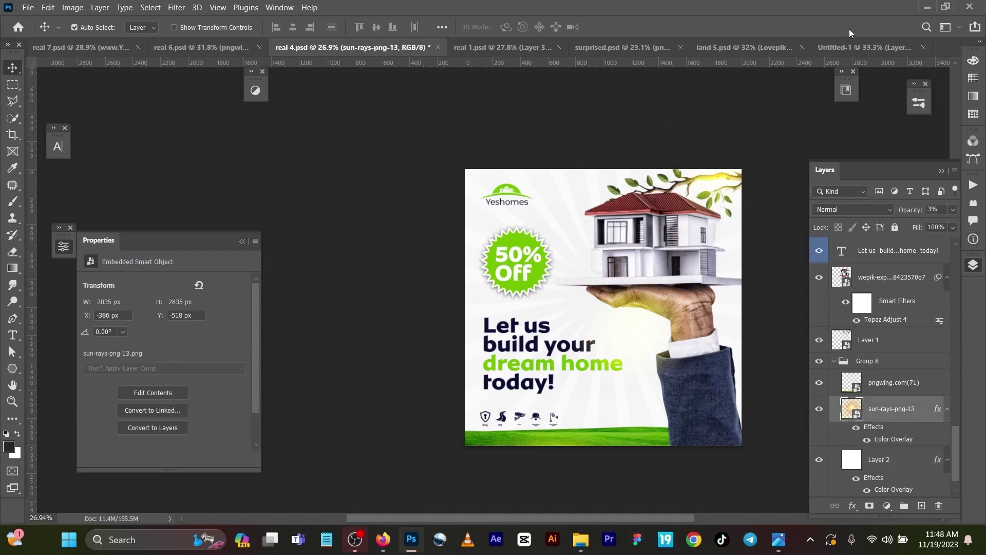
click(850, 47)
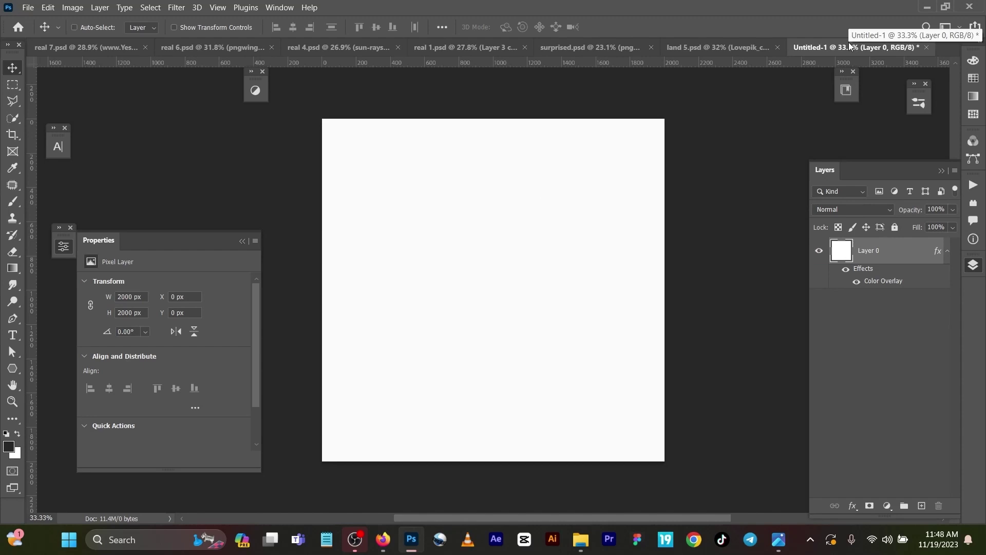
drag(850, 47, 573, 259)
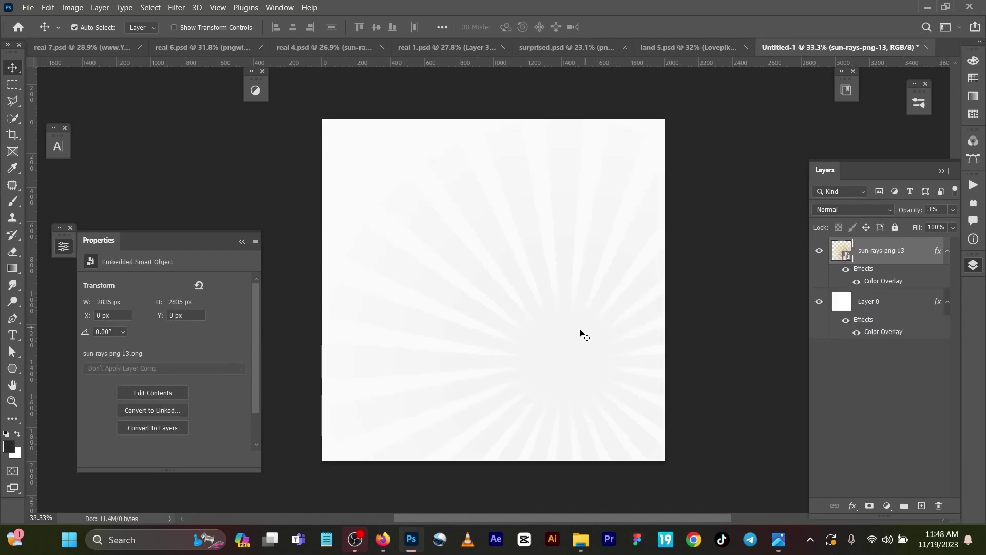
Center the sun rays on the canvas, keep their Color Overlay enabled and set the layer opacity to 4%.
drag(583, 337, 512, 273)
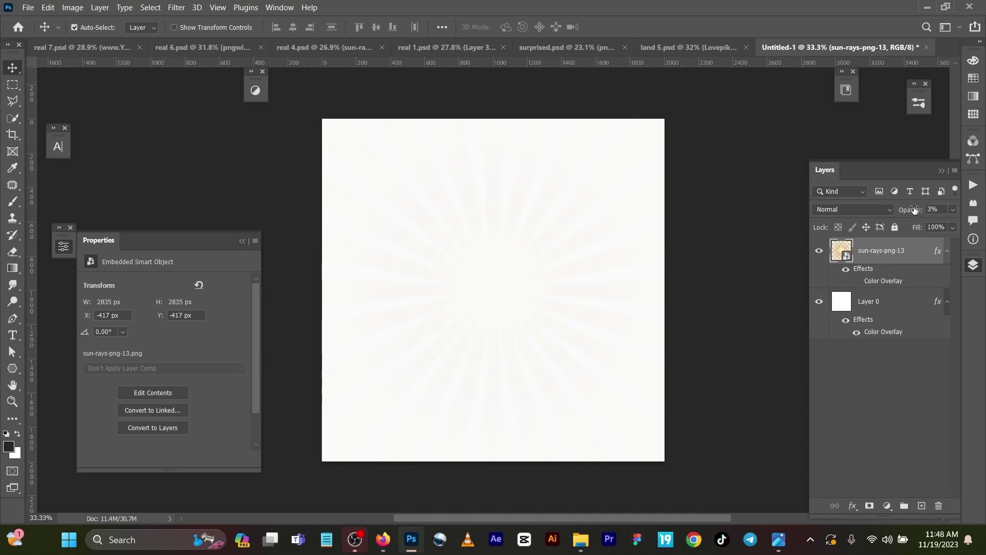
drag(914, 210, 985, 211)
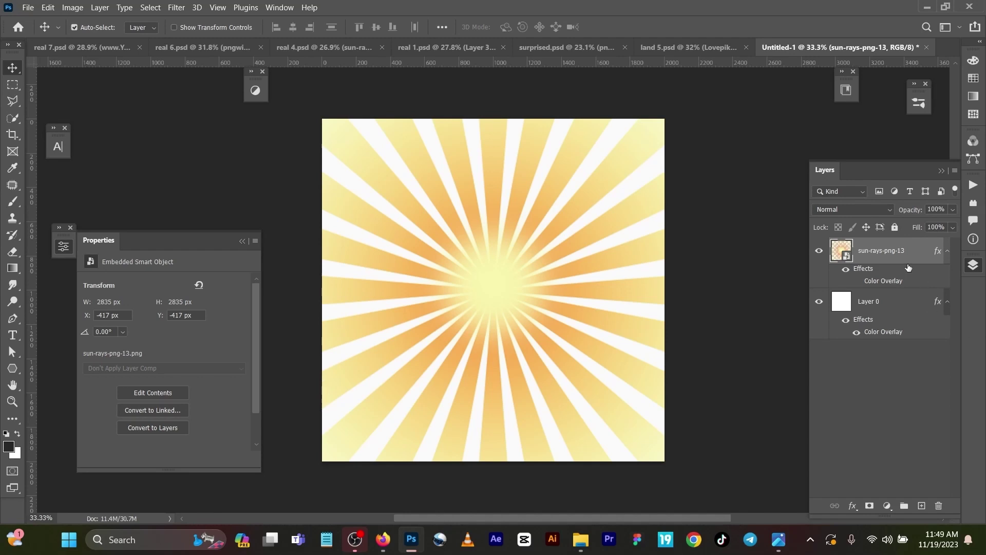
click(857, 282)
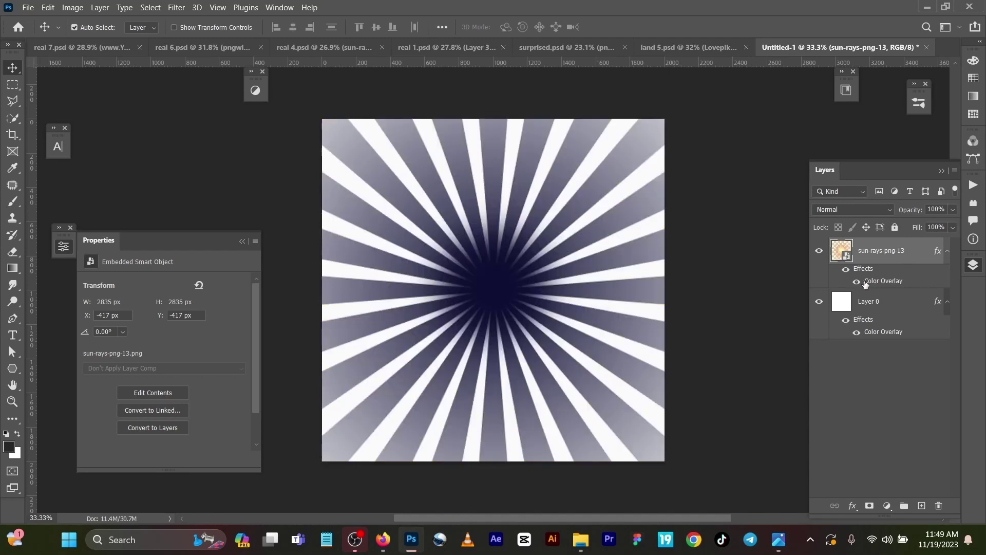
drag(920, 213, 849, 212)
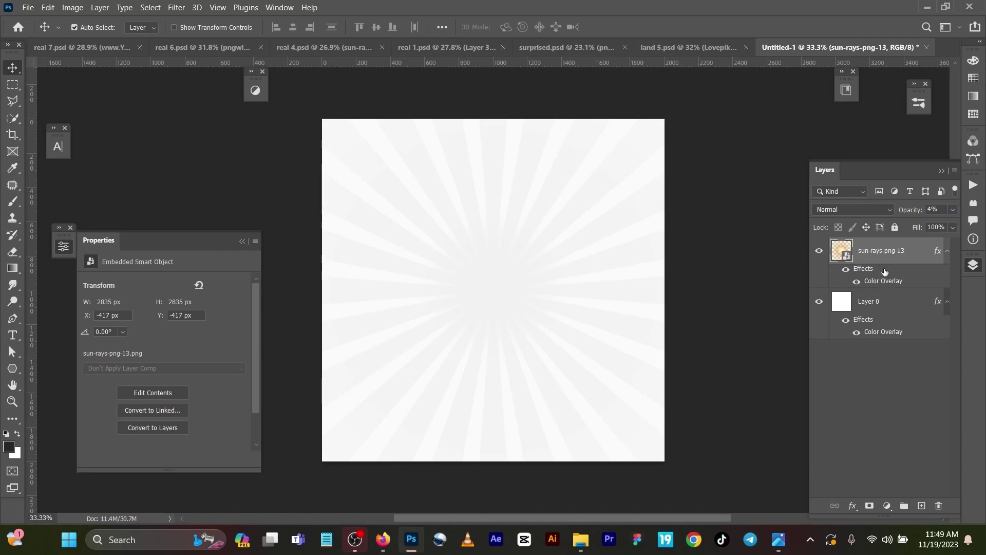
click(853, 506)
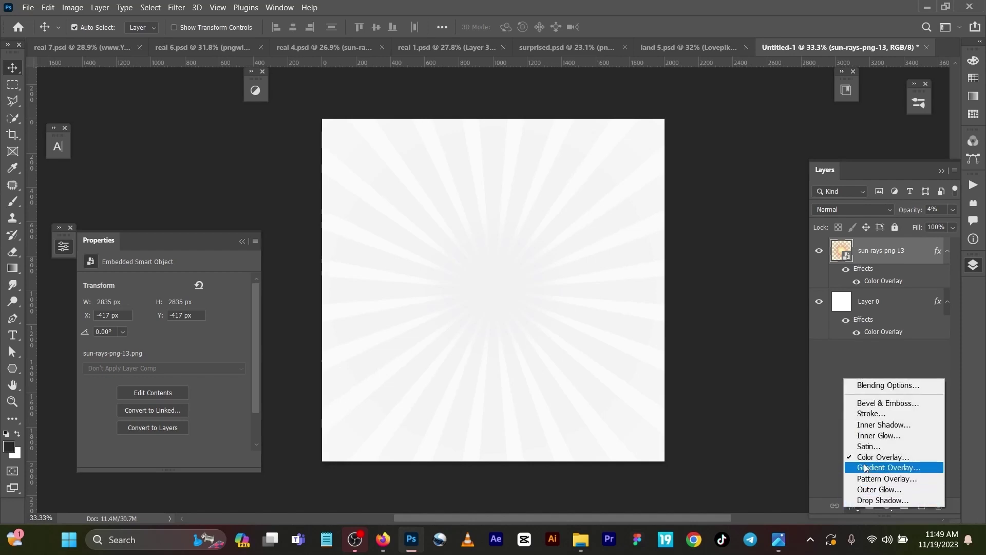
click(824, 364)
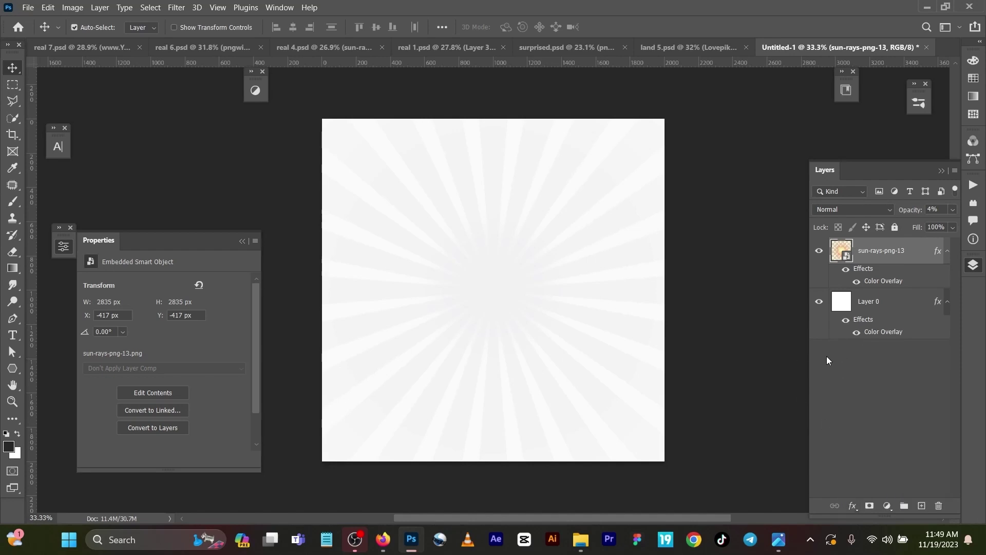
Copy the grass layer pngwing.com(71) from real 4.psd into the new document and align it along the canvas's bottom edge.
click(229, 47)
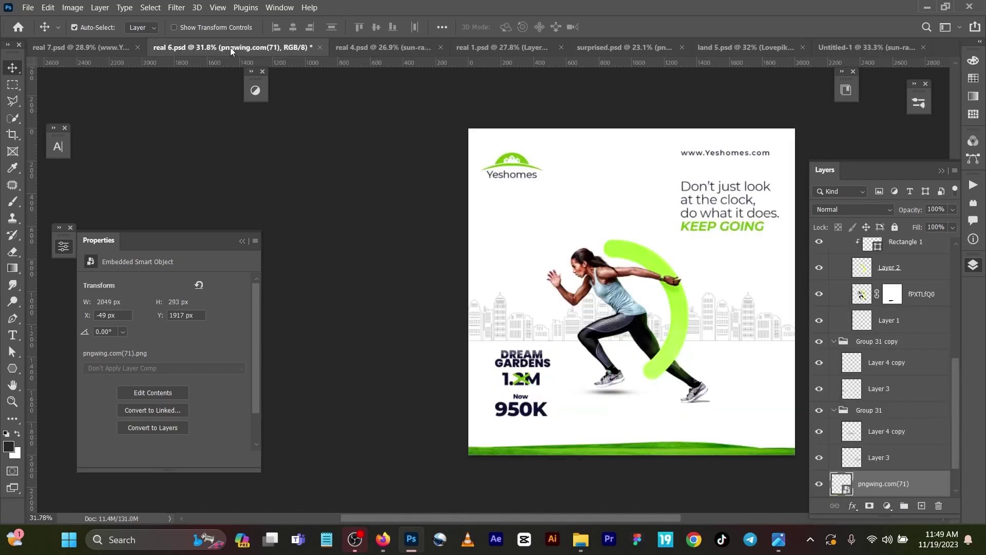
click(377, 48)
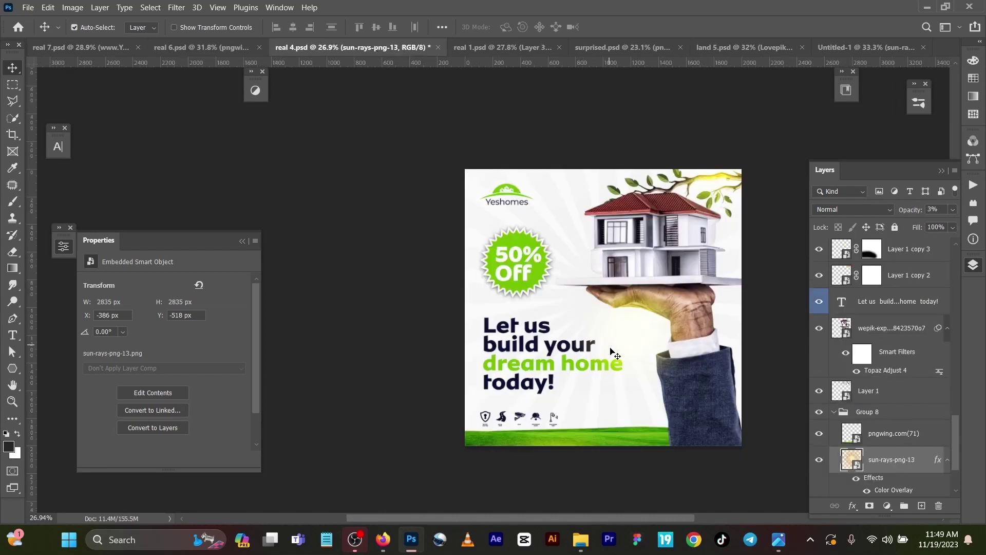
click(642, 441)
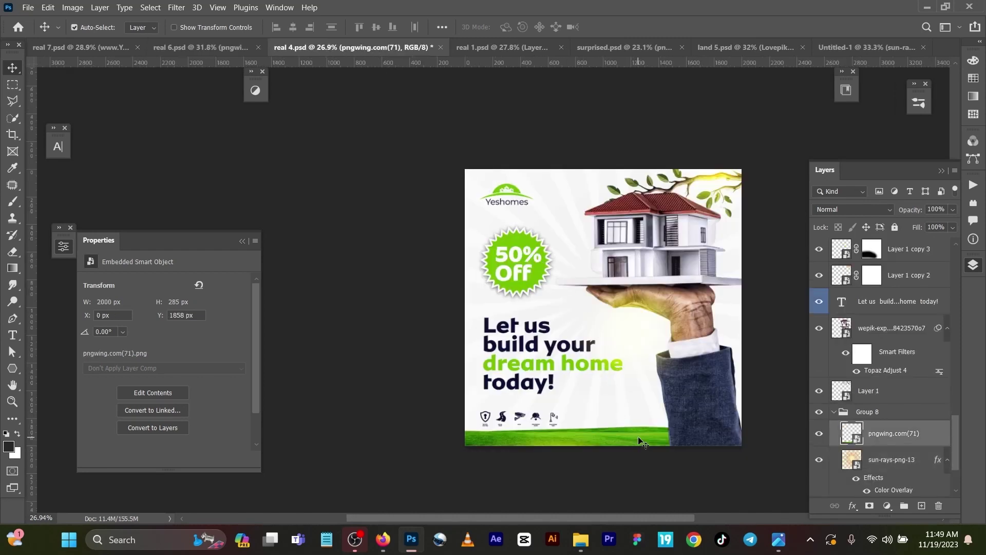
key(ctrl)
click(874, 49)
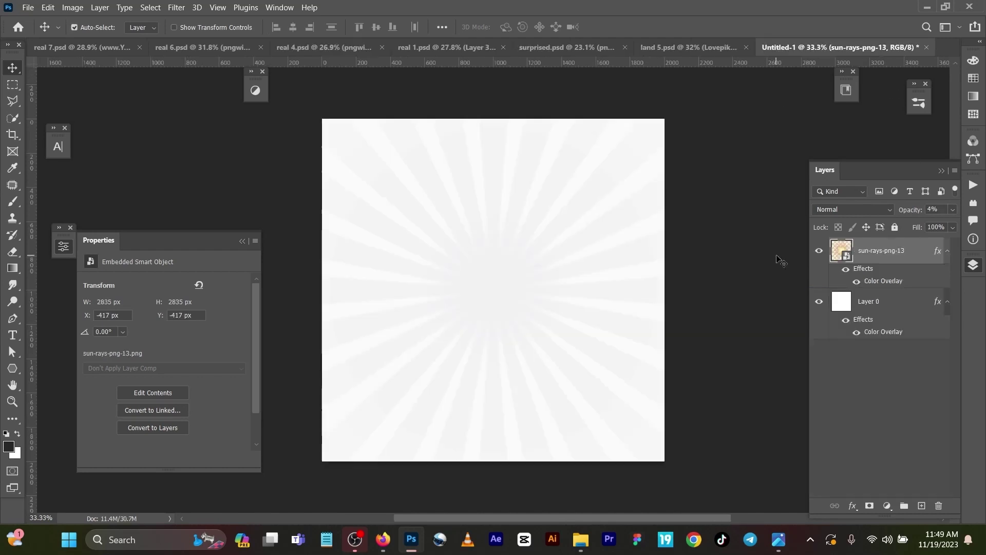
key(ctrl)
drag(781, 262, 781, 262)
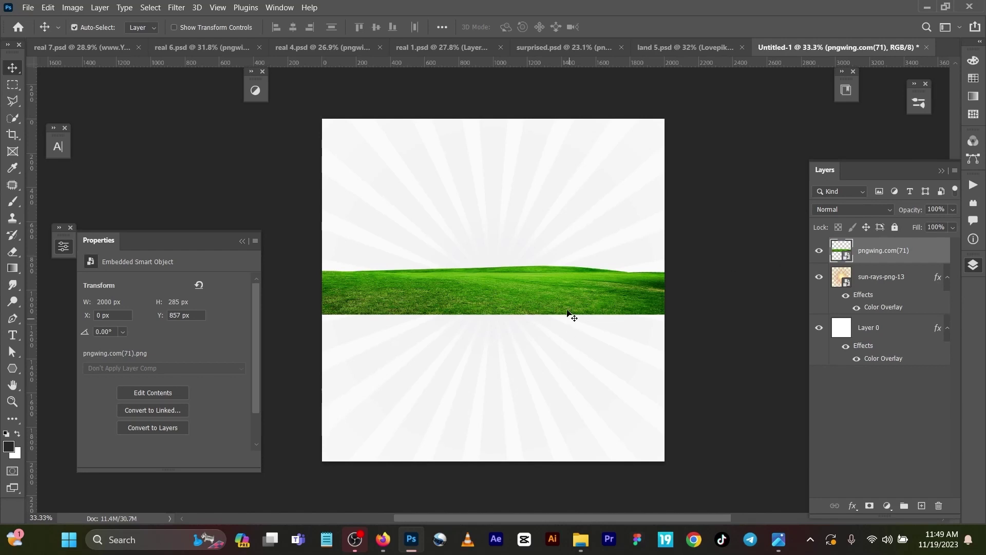
drag(573, 300, 567, 462)
Copy the "Let us build your dream home today!" headline from real 4.psd and place it at the canvas's lower left, above the grass.
click(322, 46)
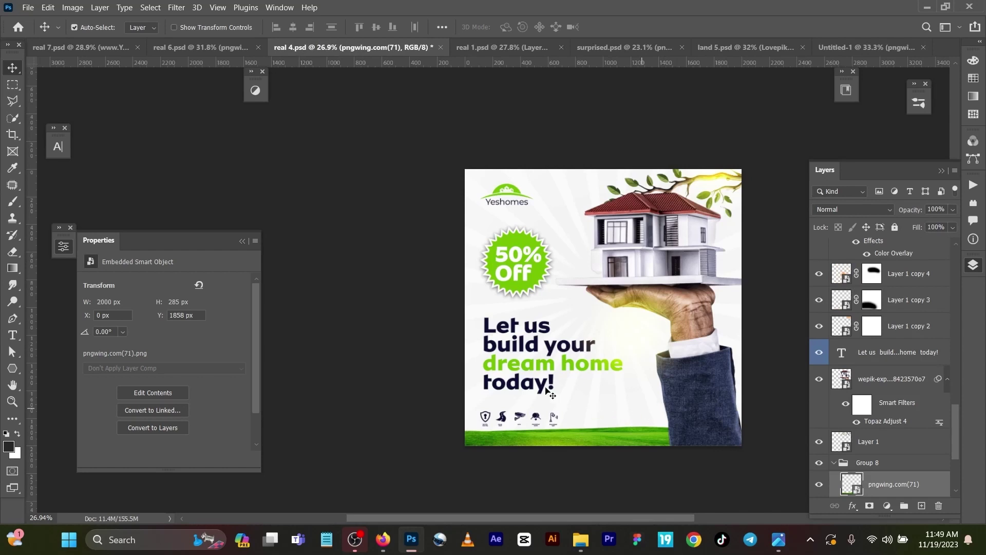
drag(581, 326, 433, 347)
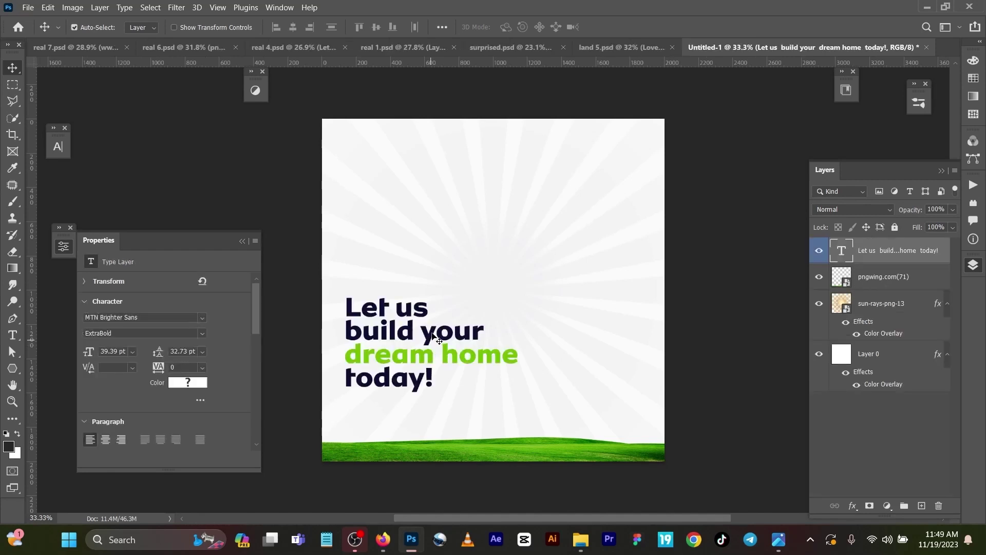
drag(433, 335, 430, 332)
Recolour the headline words "Let us" green (#72bf01), sampled from "dream home", and commit the text edit.
double_click(433, 335)
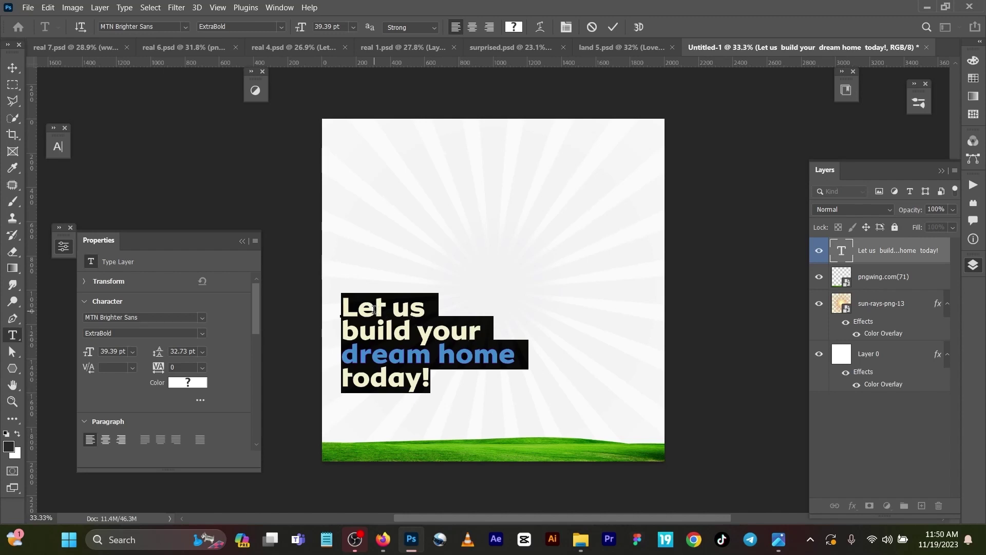
drag(342, 309, 432, 308)
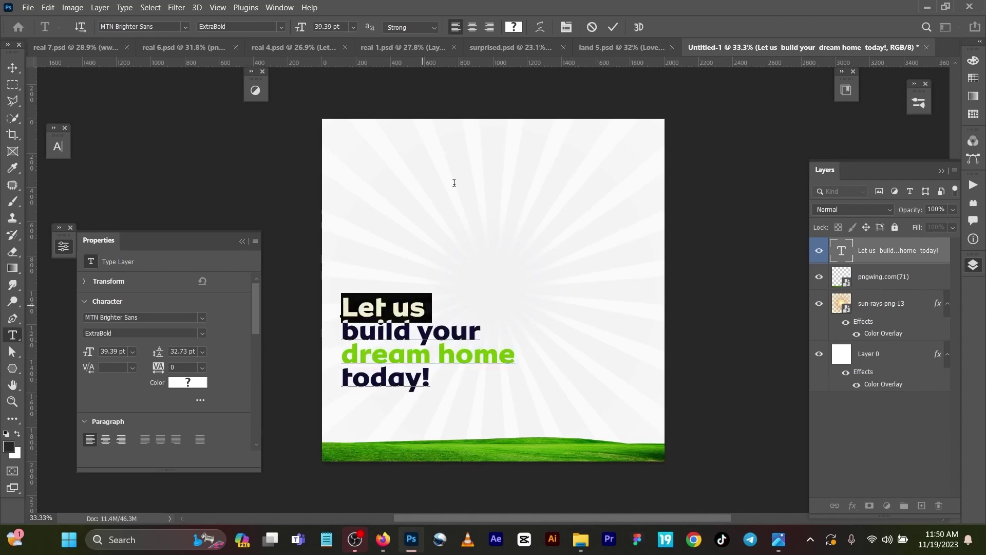
click(514, 27)
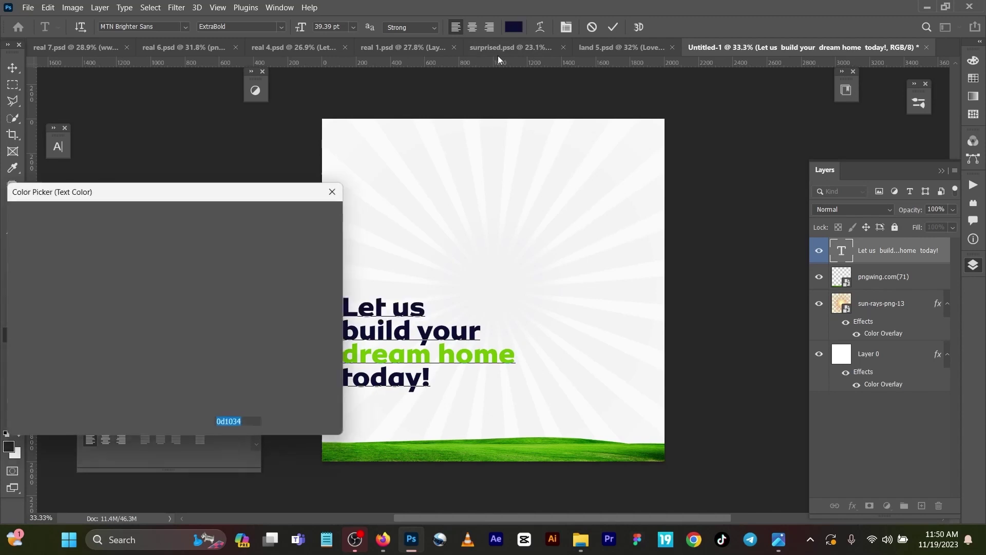
click(492, 349)
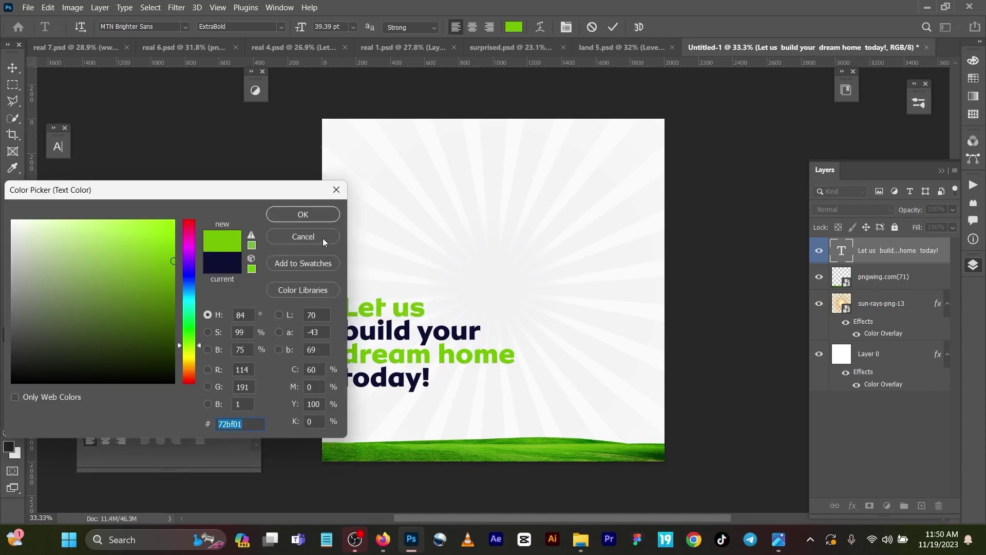
click(320, 219)
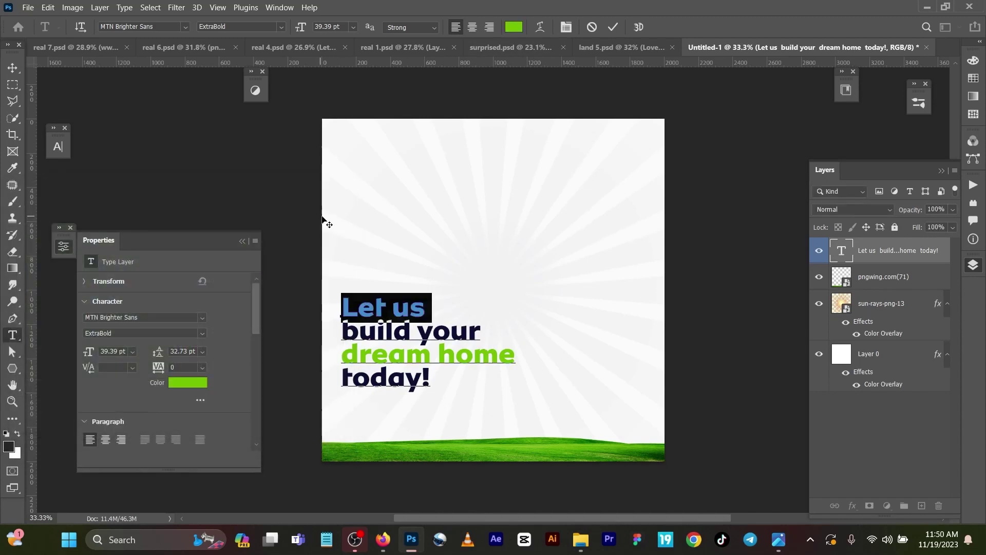
click(613, 27)
key(v)
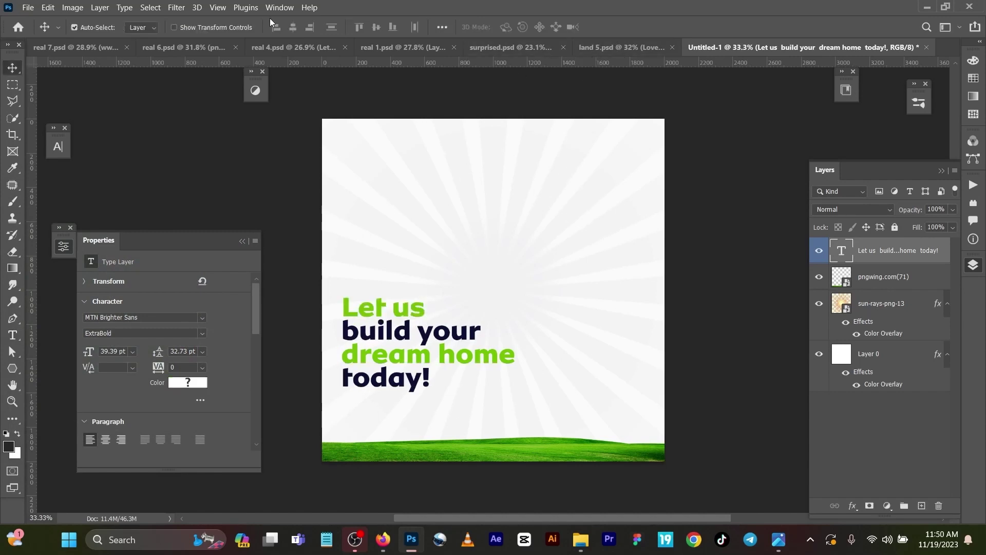
Copy the hand-held house image from real 4.psd and place it on the canvas's right side with the sleeve reaching the bottom edge.
click(307, 47)
drag(644, 256, 590, 378)
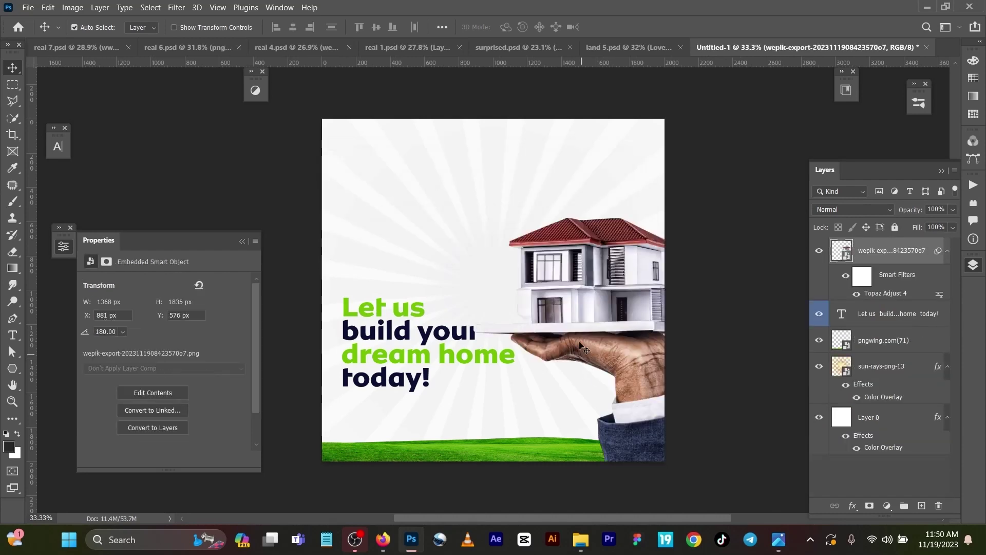
drag(574, 280, 542, 244)
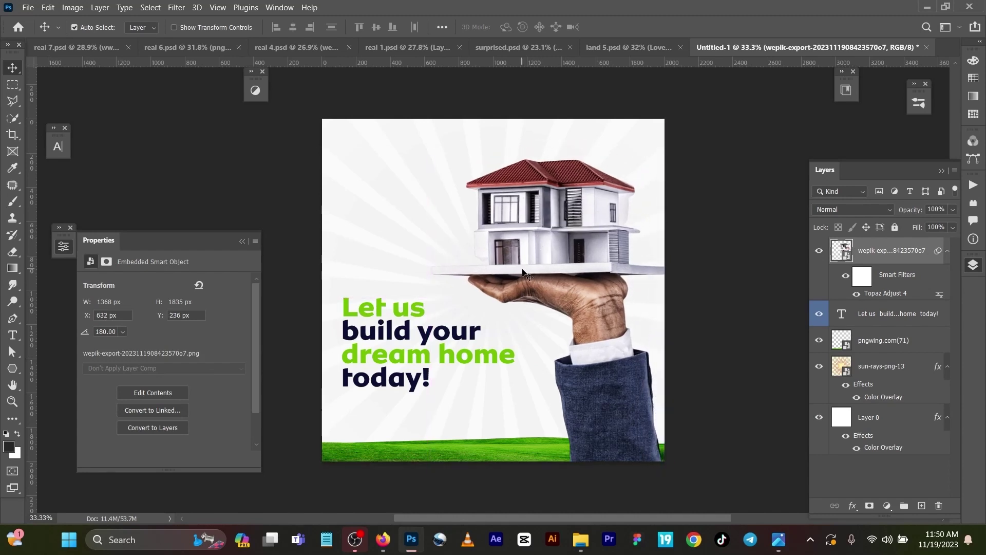
Copy the tree-branch layer from real 4.psd to the canvas's top right, stack it beneath the house layer and nudge the house slightly right.
click(300, 42)
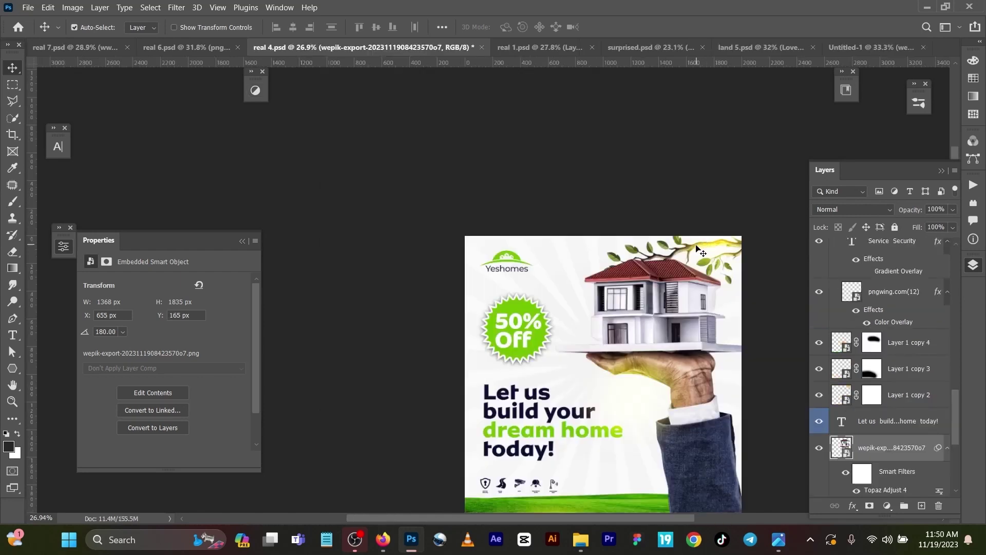
mouse_move(679, 255)
mouse_down()
mouse_move(671, 217)
mouse_move(728, 306)
mouse_move(673, 228)
mouse_move(680, 255)
mouse_move(695, 210)
mouse_move(695, 220)
mouse_move(830, 52)
mouse_up()
drag(679, 149, 612, 139)
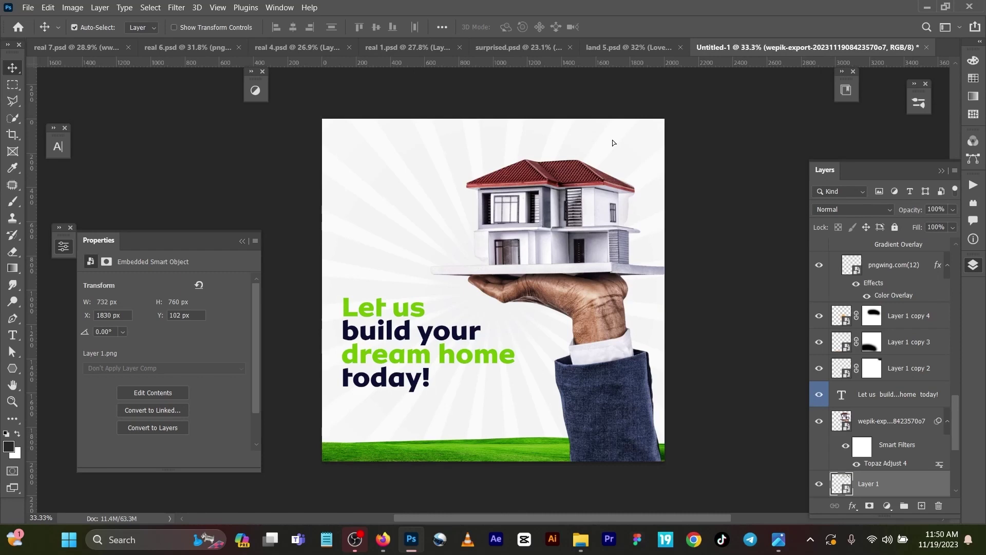
drag(612, 139, 589, 138)
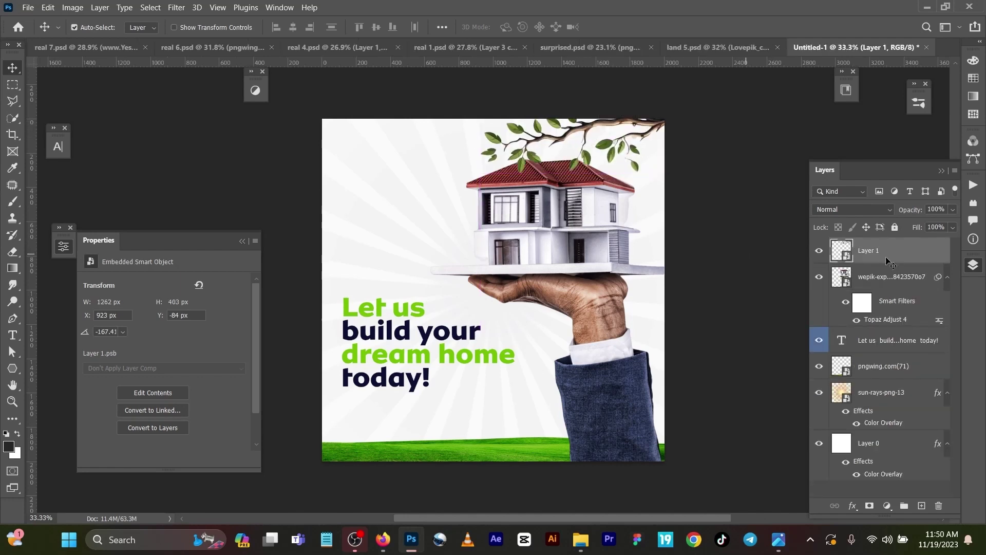
drag(900, 255, 900, 315)
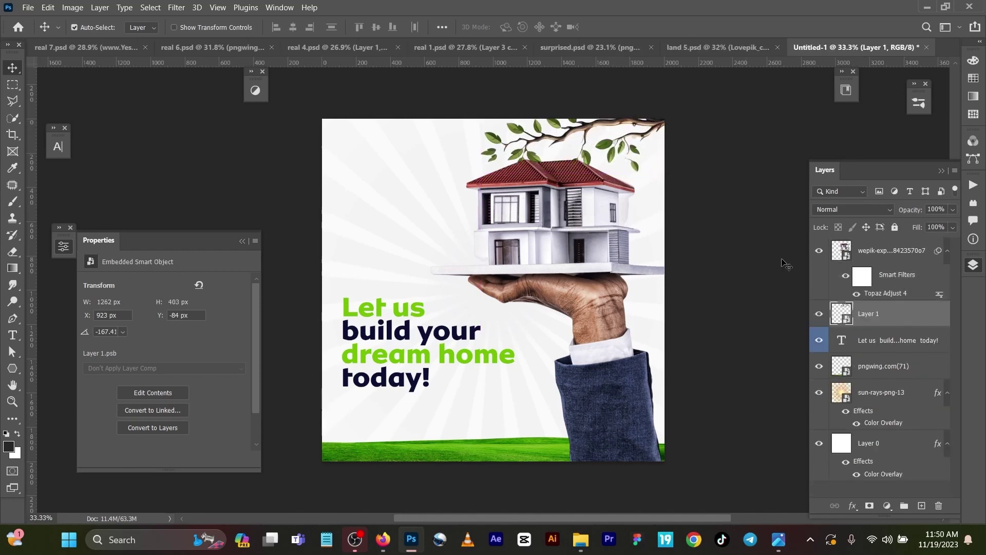
drag(615, 195, 611, 192)
Copy the orange glow, Layer 1 copy 4, from real 4.psd and place it beside the right end of the house's roof.
click(646, 48)
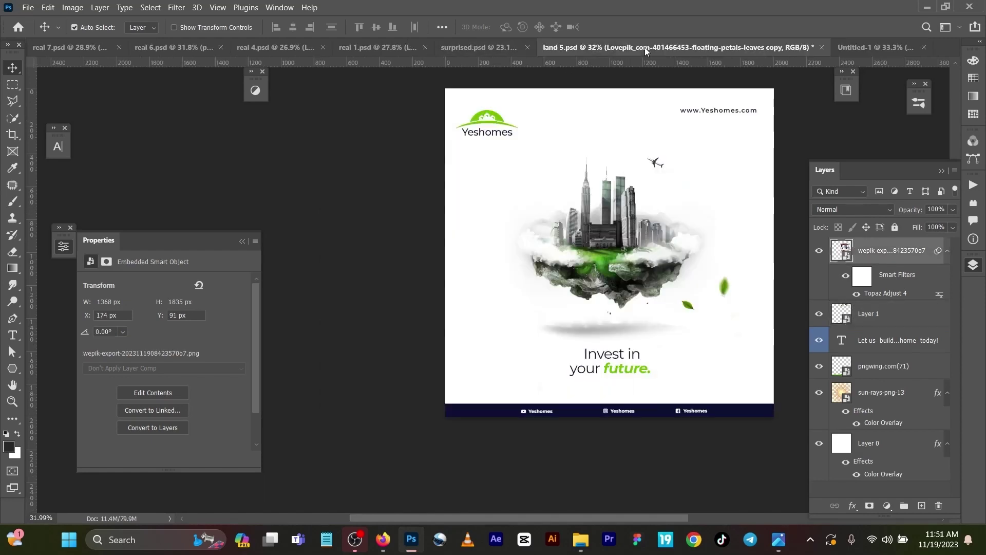
click(286, 51)
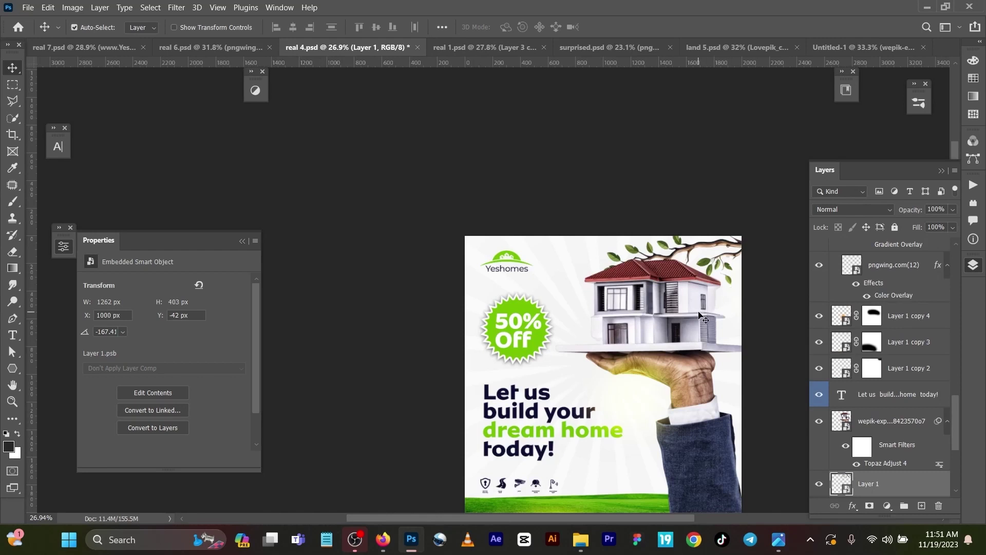
mouse_move(636, 386)
mouse_down()
mouse_move(794, 157)
mouse_move(757, 173)
mouse_move(781, 3)
mouse_move(818, 45)
mouse_up()
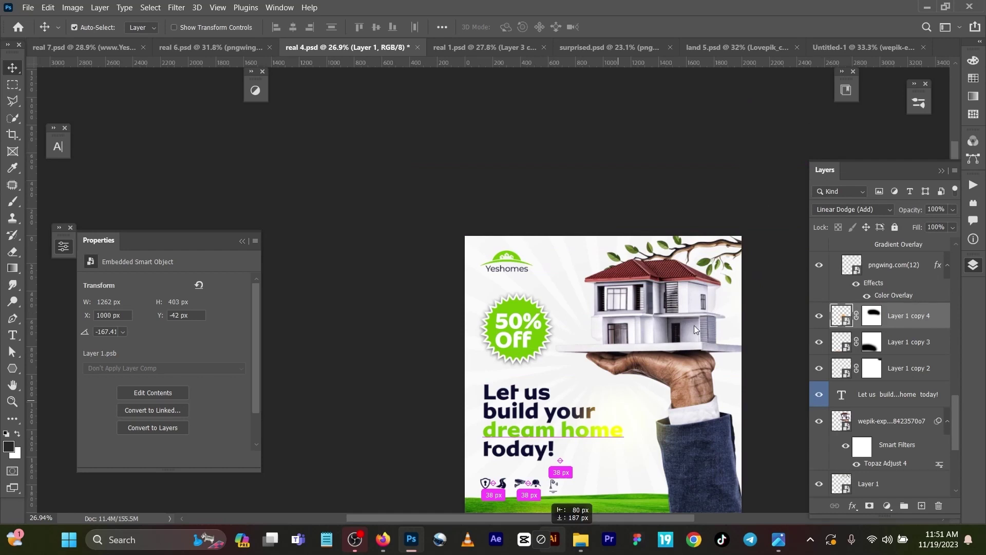
drag(695, 325, 695, 326)
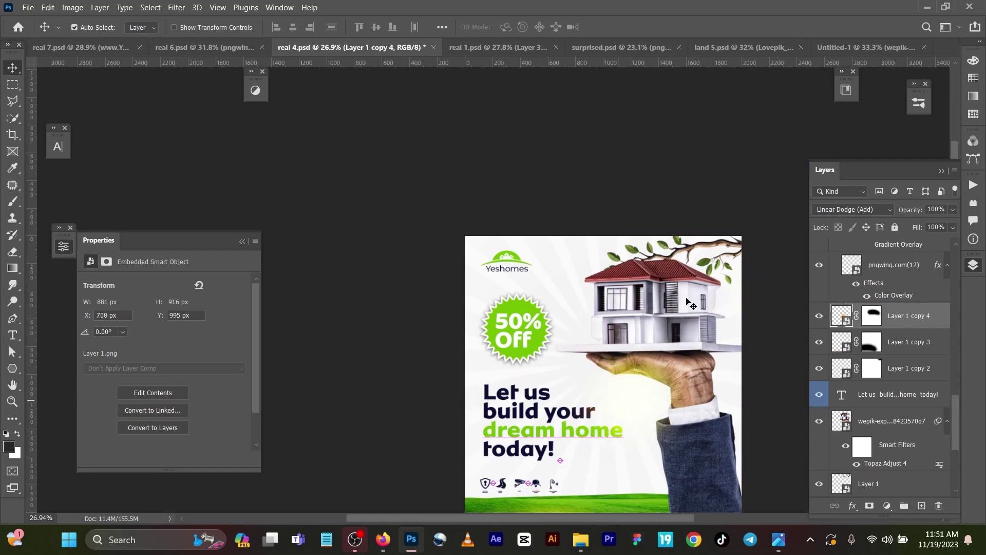
drag(633, 445, 761, 131)
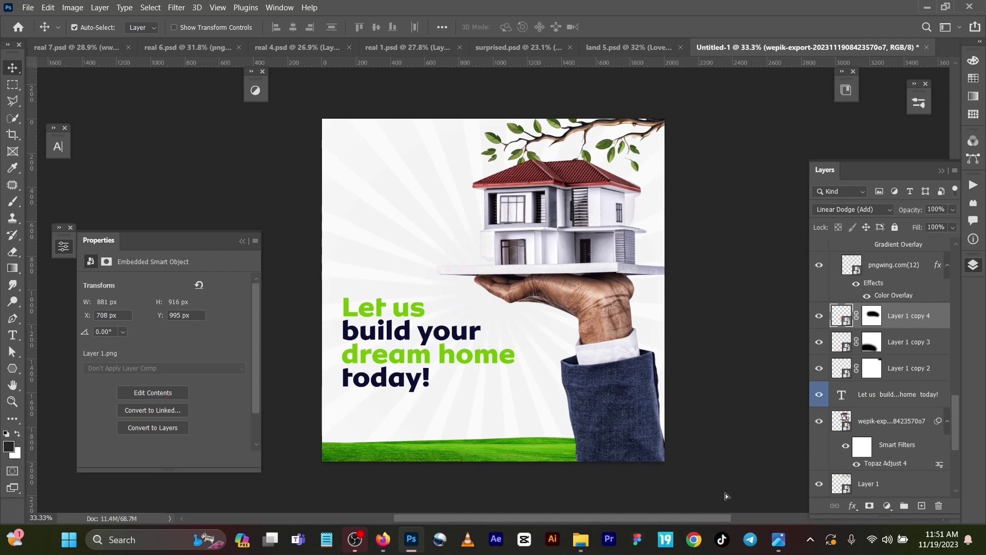
drag(628, 270, 659, 193)
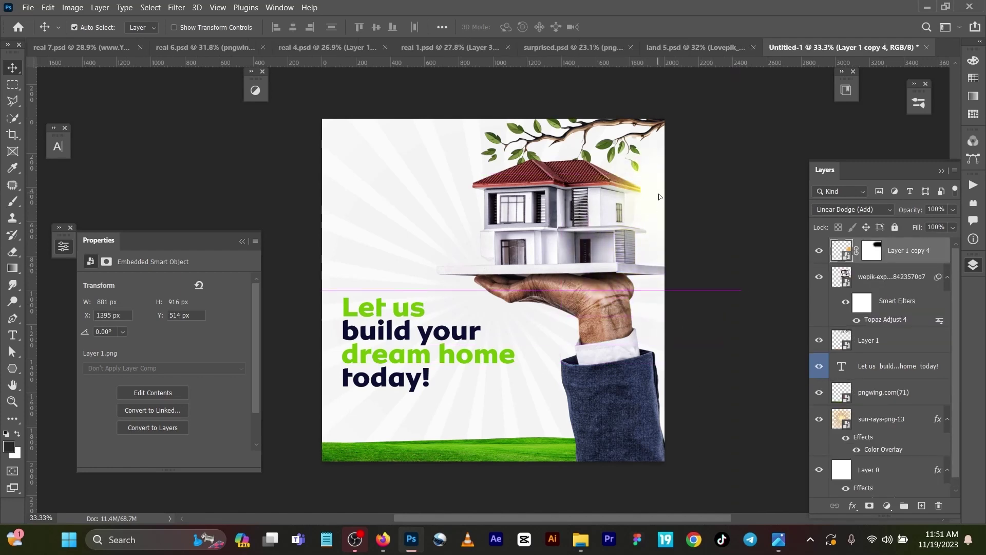
Preview the glow layer in Normal blend mode and restore it to Linear Dodge (Add).
click(853, 211)
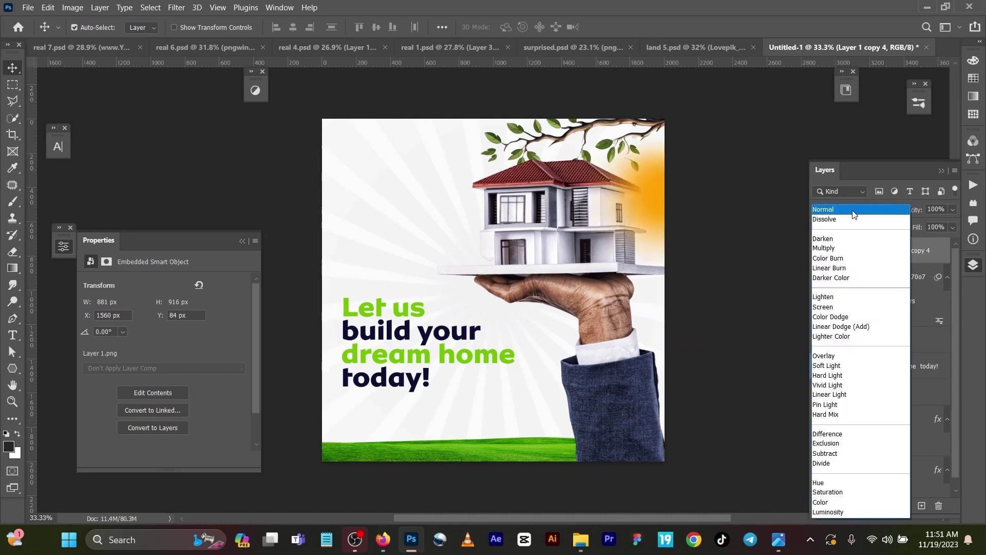
click(850, 210)
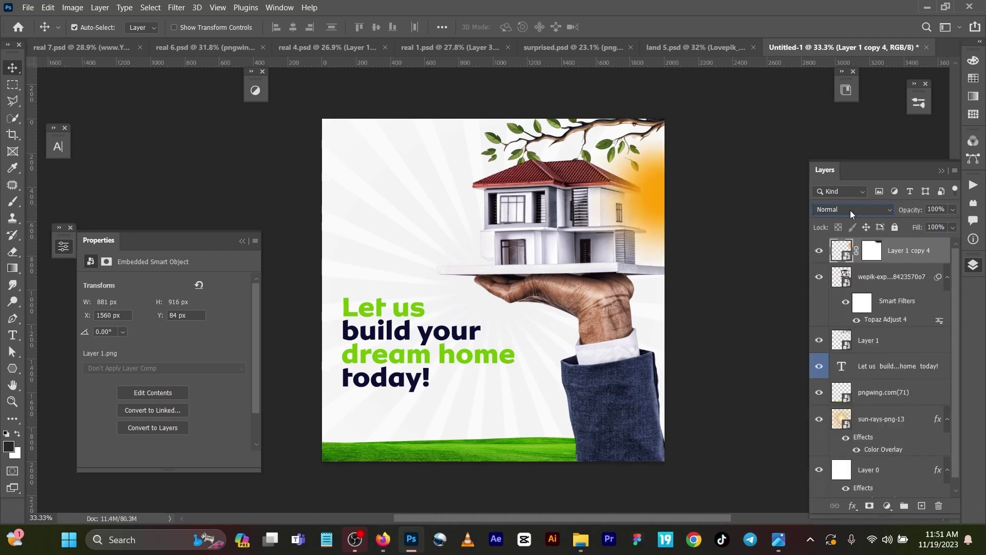
click(852, 208)
click(856, 322)
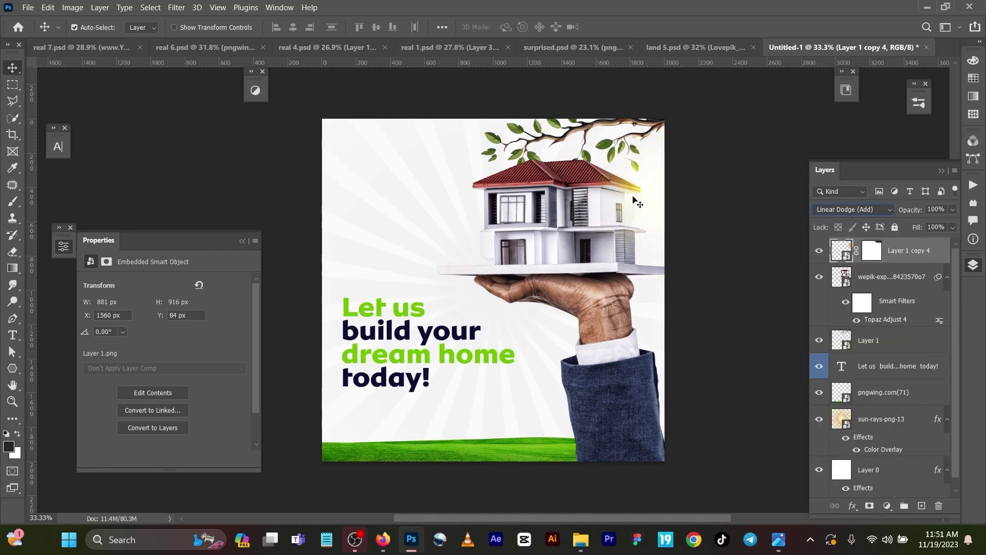
Duplicate the glow layer and place the copy below the palm, between the headline and the wrist.
drag(637, 196, 524, 328)
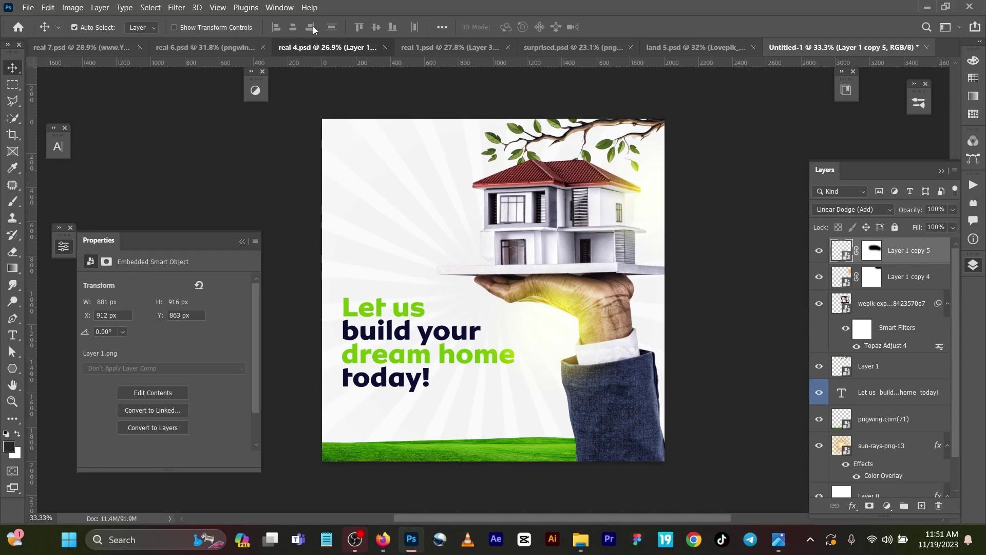
Check the shape settings of the Polygon 1 layer behind the 50% Off text in real 4.psd, and return to Untitled-1.
click(322, 49)
click(536, 351)
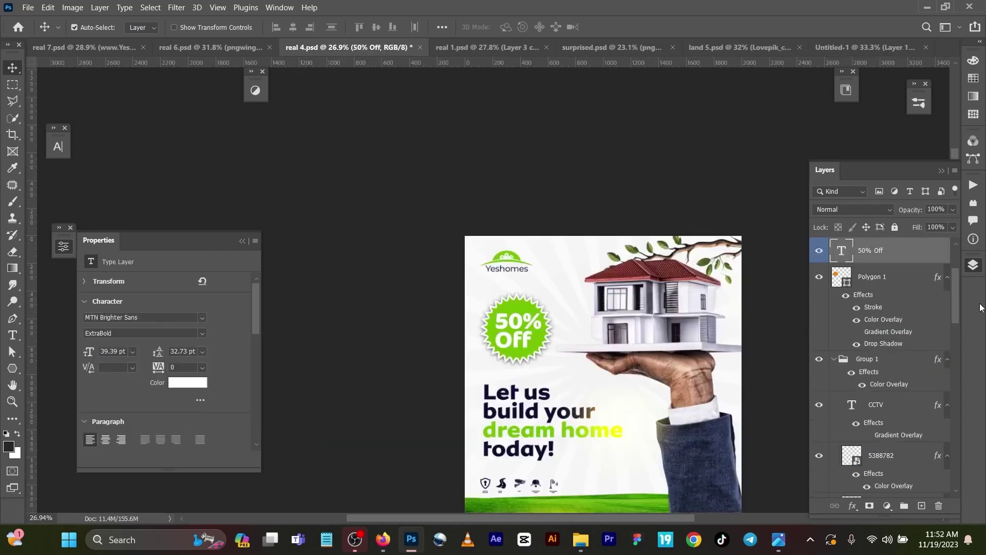
click(865, 280)
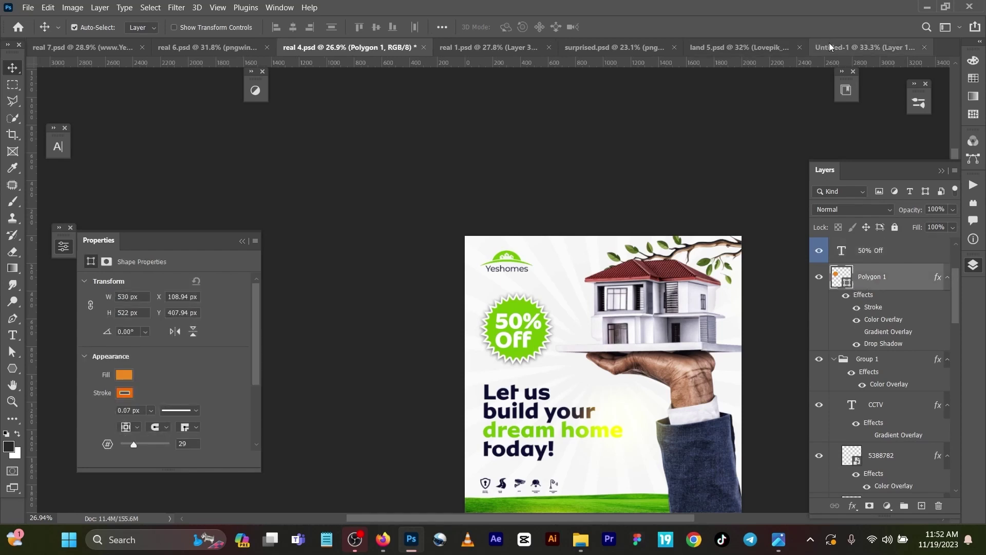
click(830, 44)
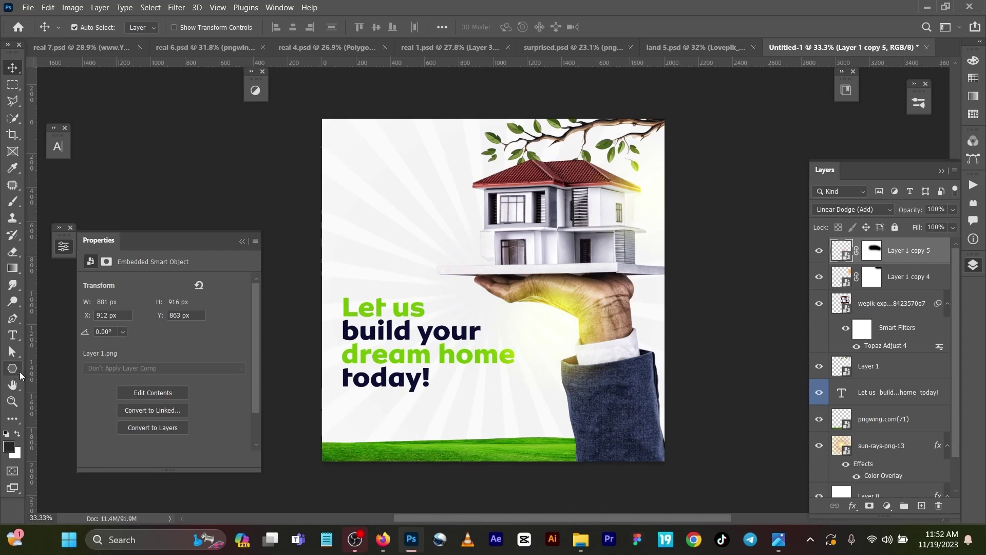
Draw a nine-sided polygon about 358 x 352 px above the headline with the Polygon tool.
drag(20, 372, 65, 399)
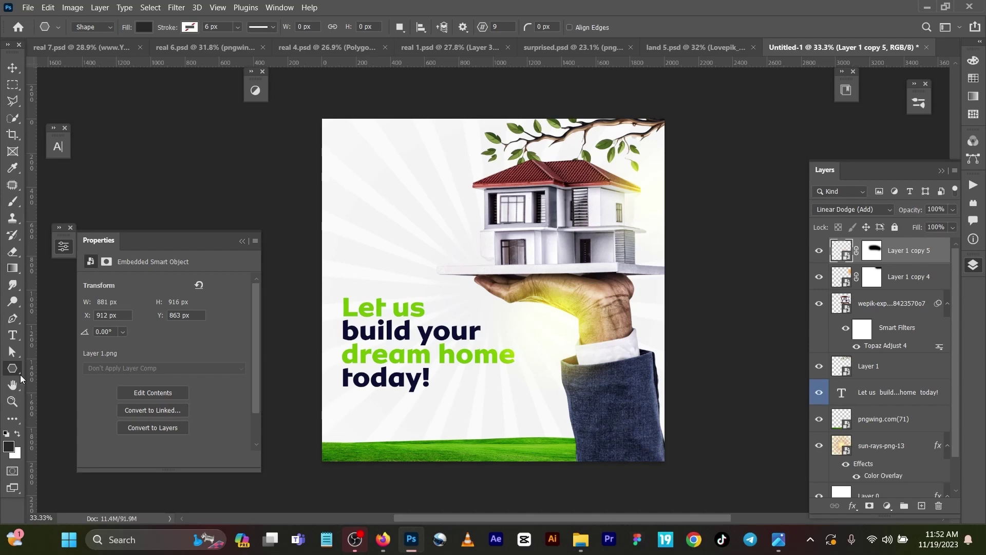
right_click(19, 373)
click(67, 392)
right_click(19, 374)
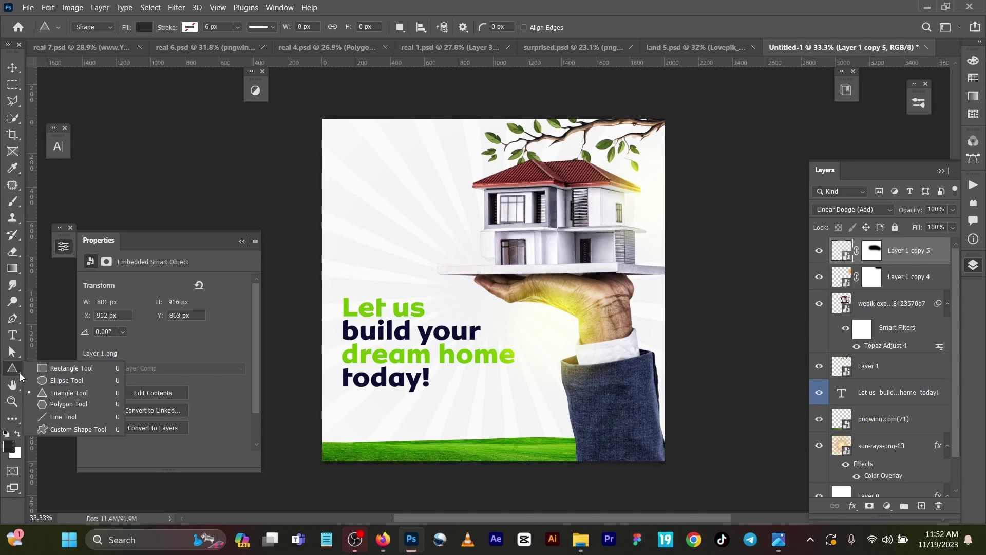
click(54, 405)
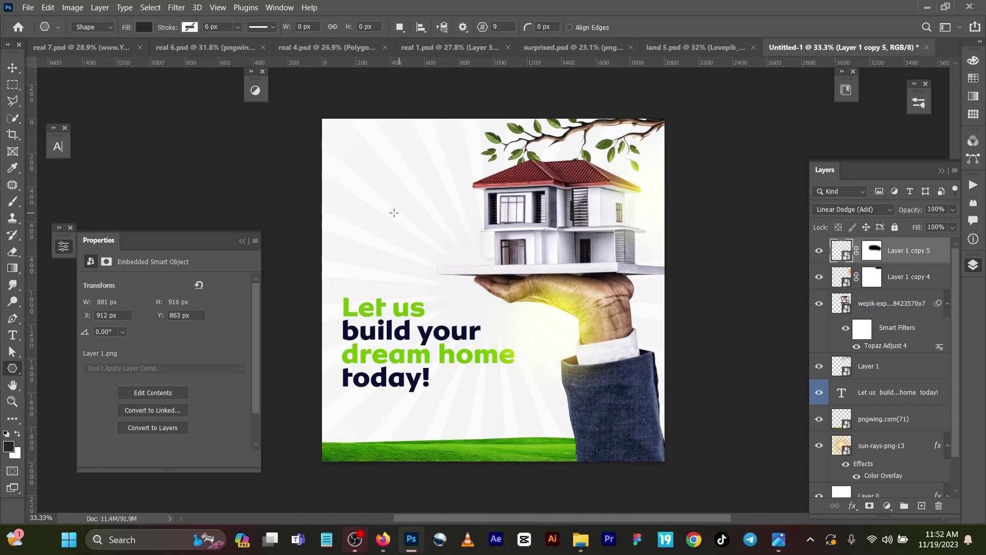
drag(373, 205, 436, 370)
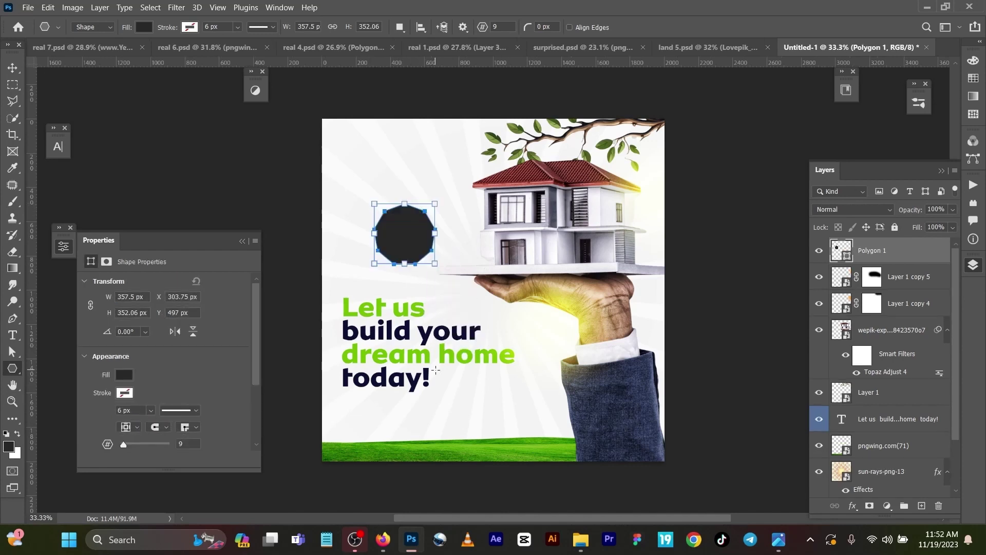
Turn the polygon into a starburst by setting its number of sides to 21 and its star ratio to 75%.
scroll(182, 400, down, 1)
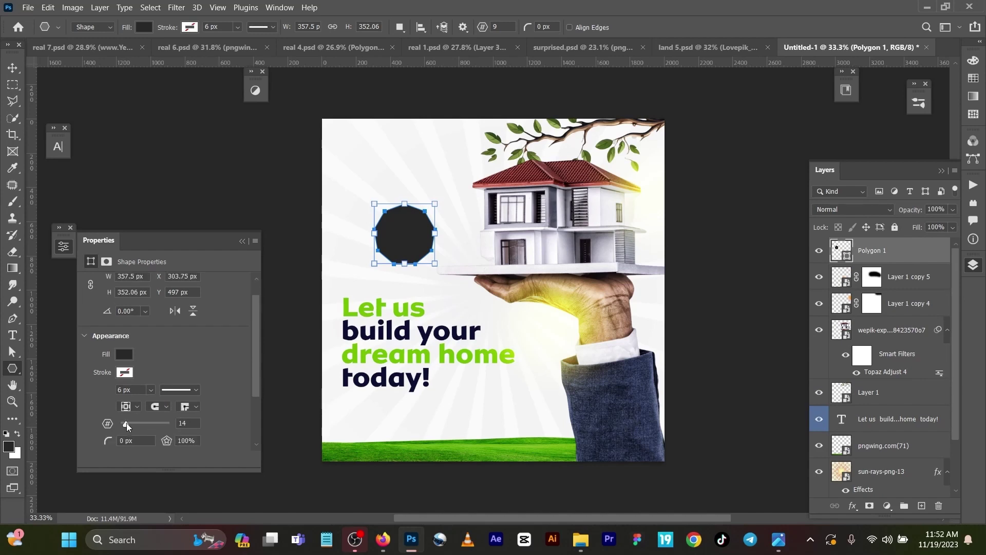
drag(128, 423, 129, 424)
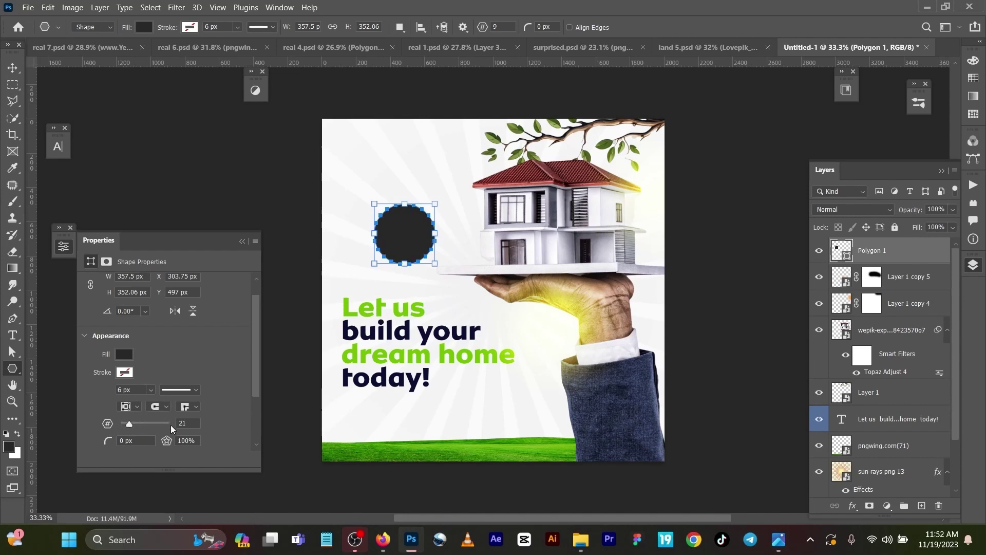
drag(156, 442, 152, 440)
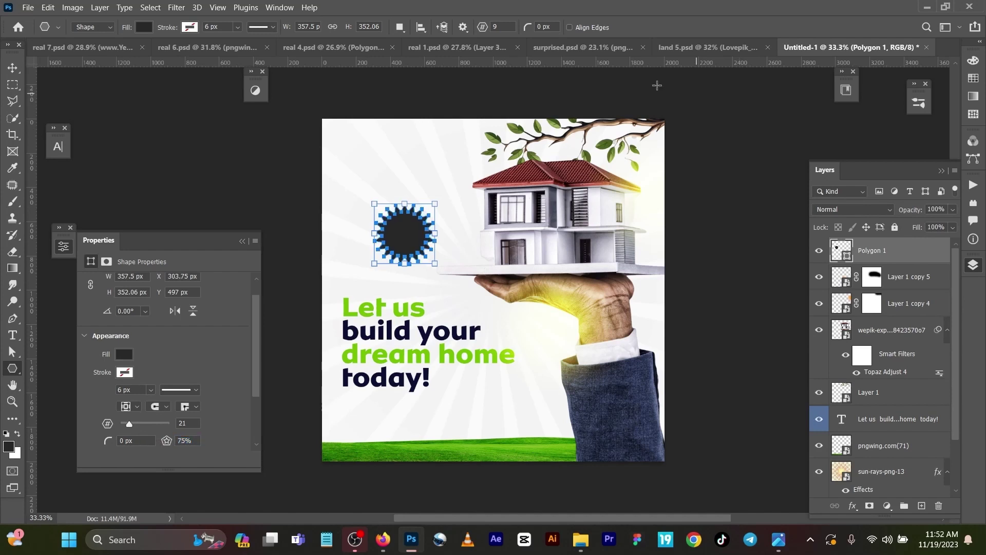
Move the starburst slightly left above the headline and fill it with the recently used bright green.
click(12, 66)
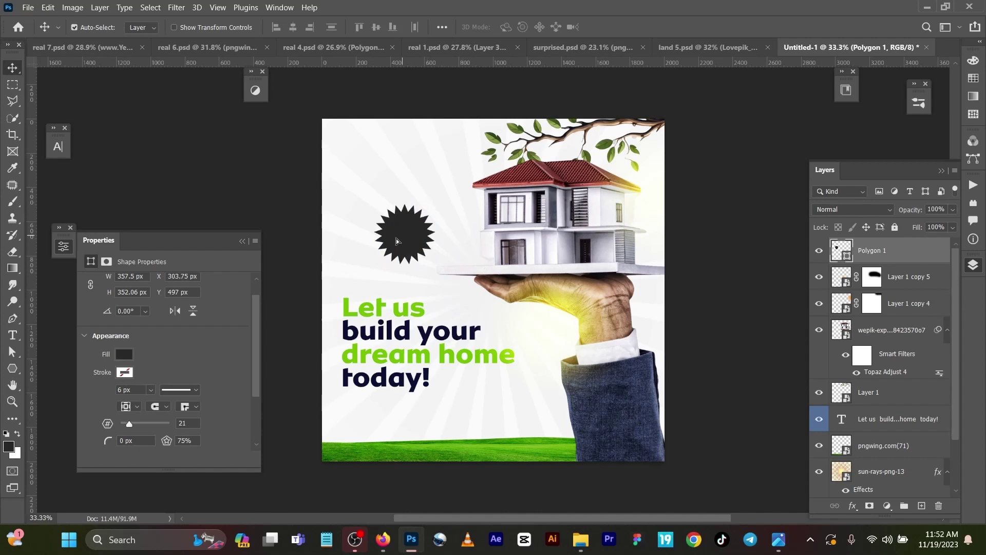
drag(392, 243, 382, 245)
click(123, 354)
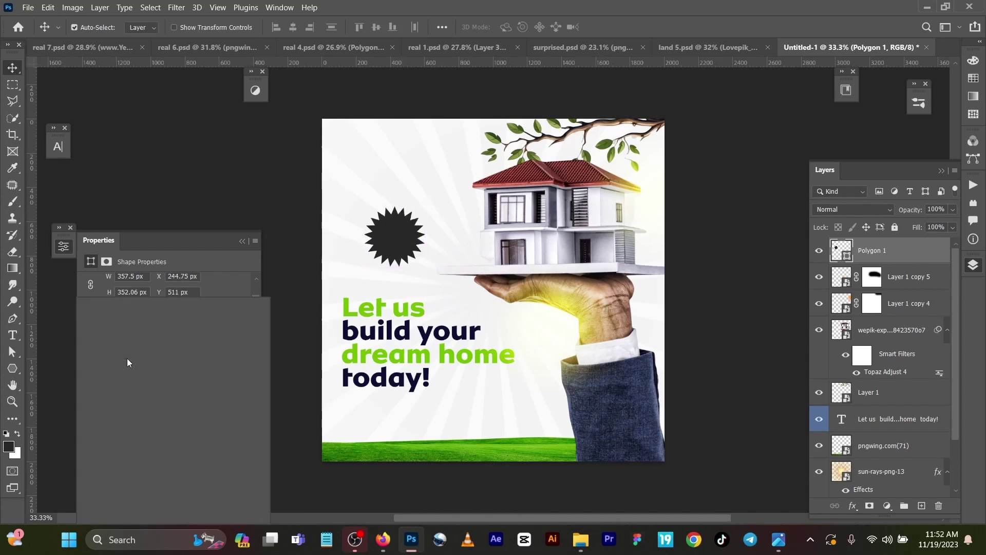
click(127, 359)
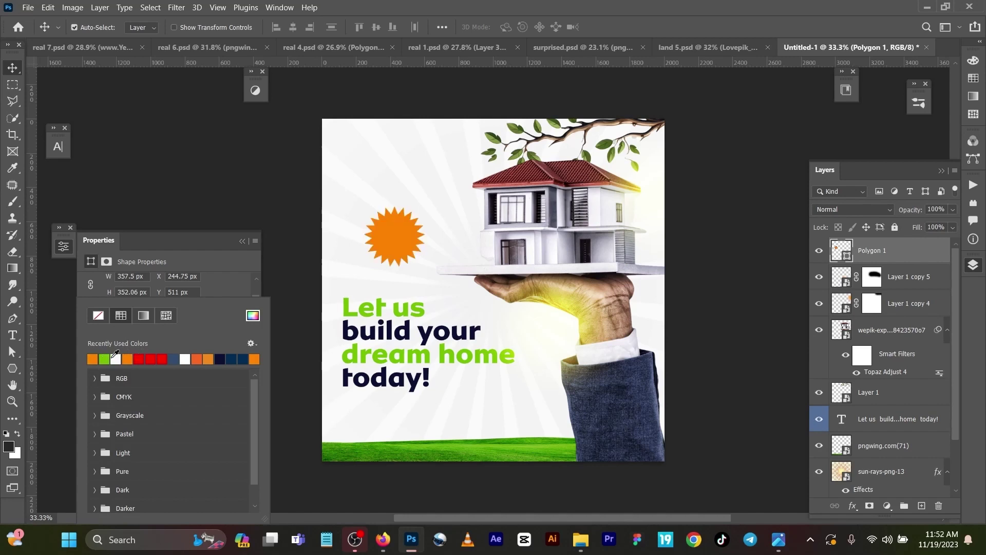
click(106, 359)
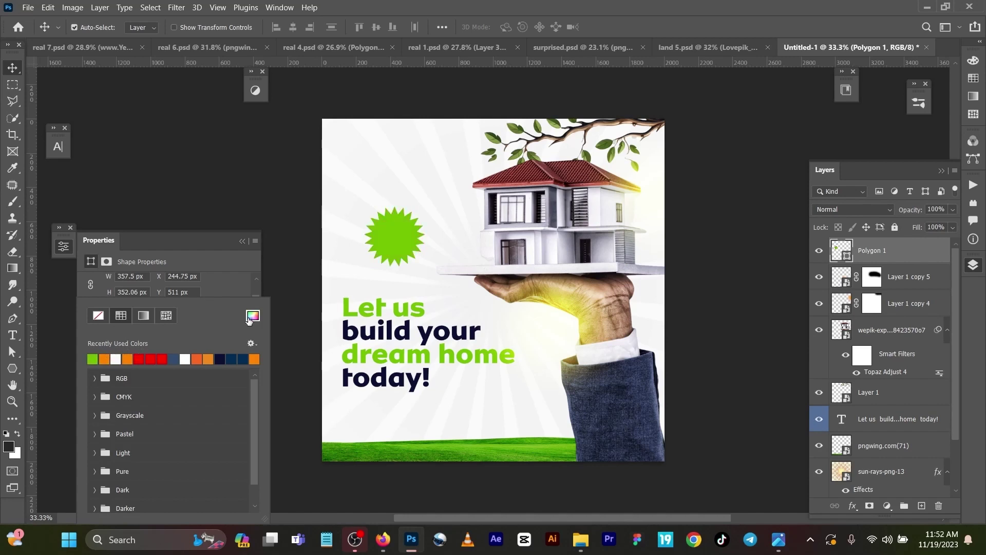
click(243, 241)
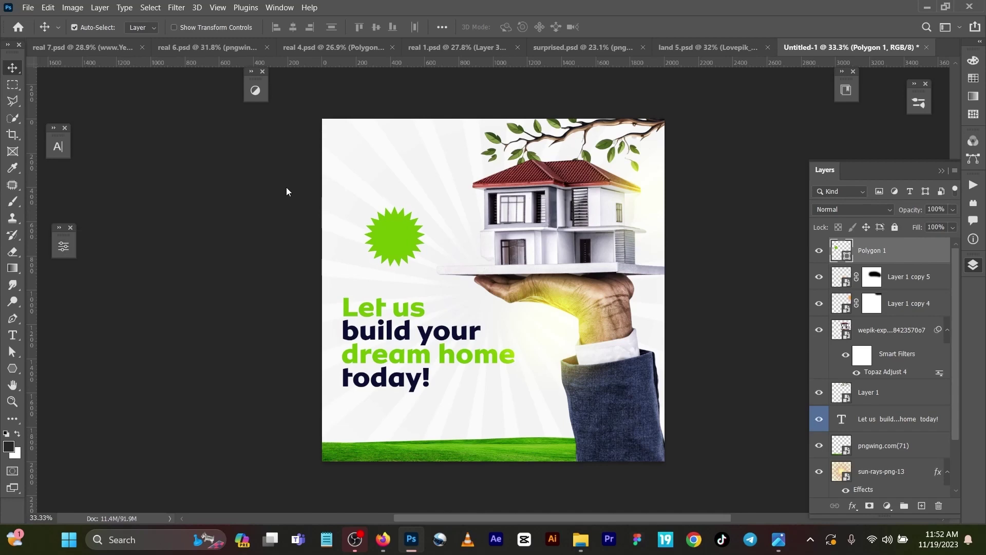
Switch back to real 4.psd to examine the finished 50% Off badge and its layer effects.
click(332, 48)
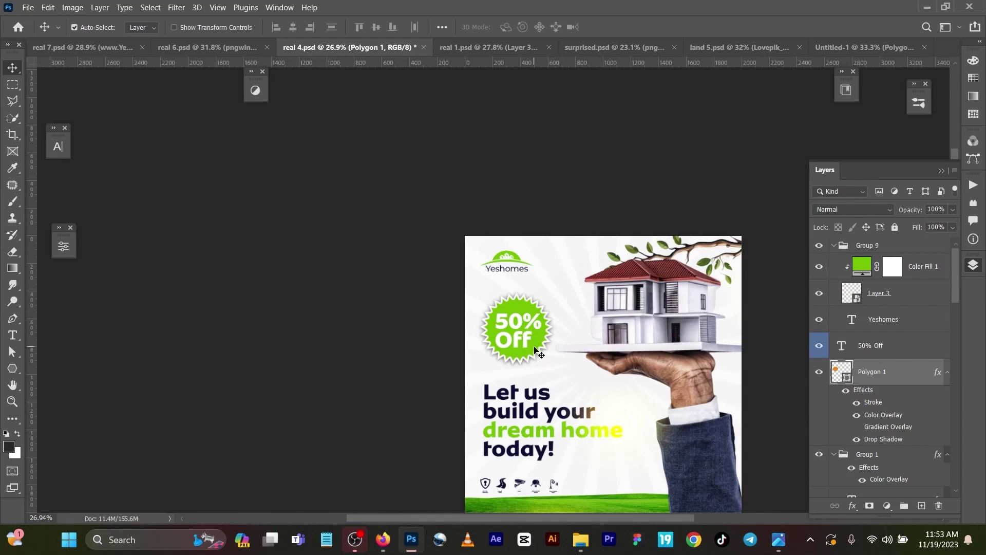
scroll(498, 278, down, 3)
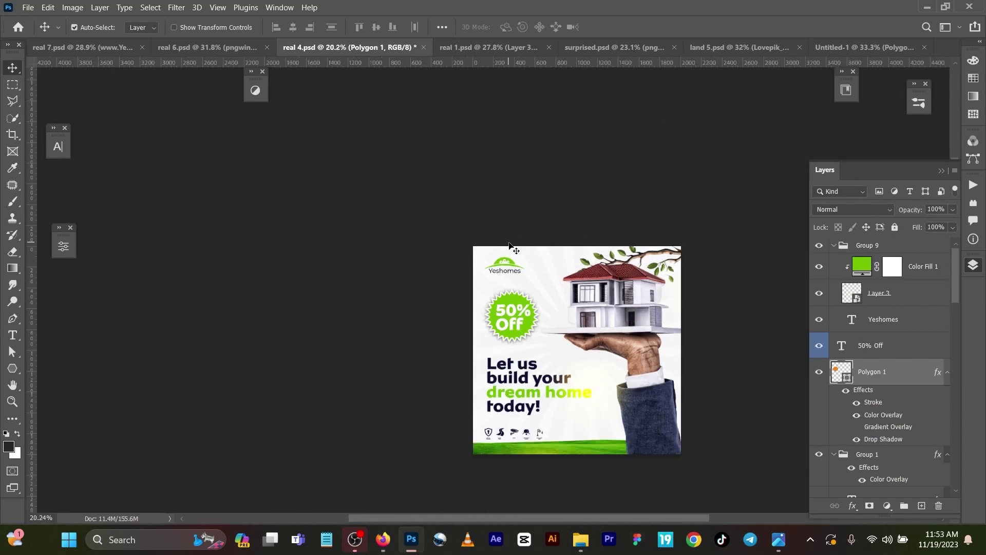